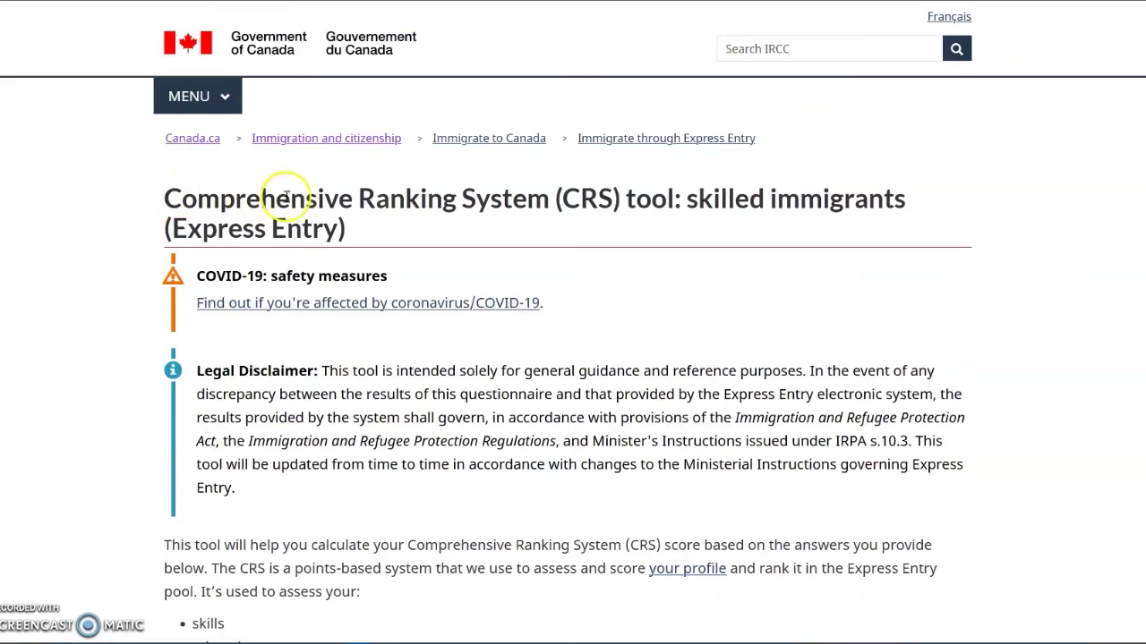
pyautogui.doubleClick(587, 201)
pyautogui.click(630, 239)
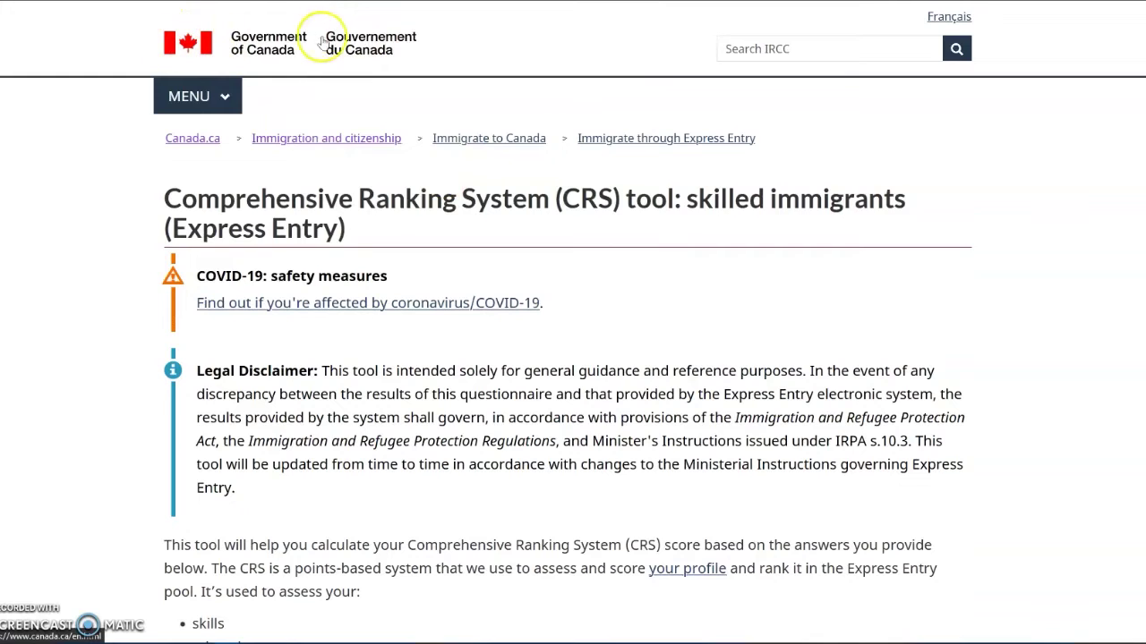
pyautogui.click(662, 290)
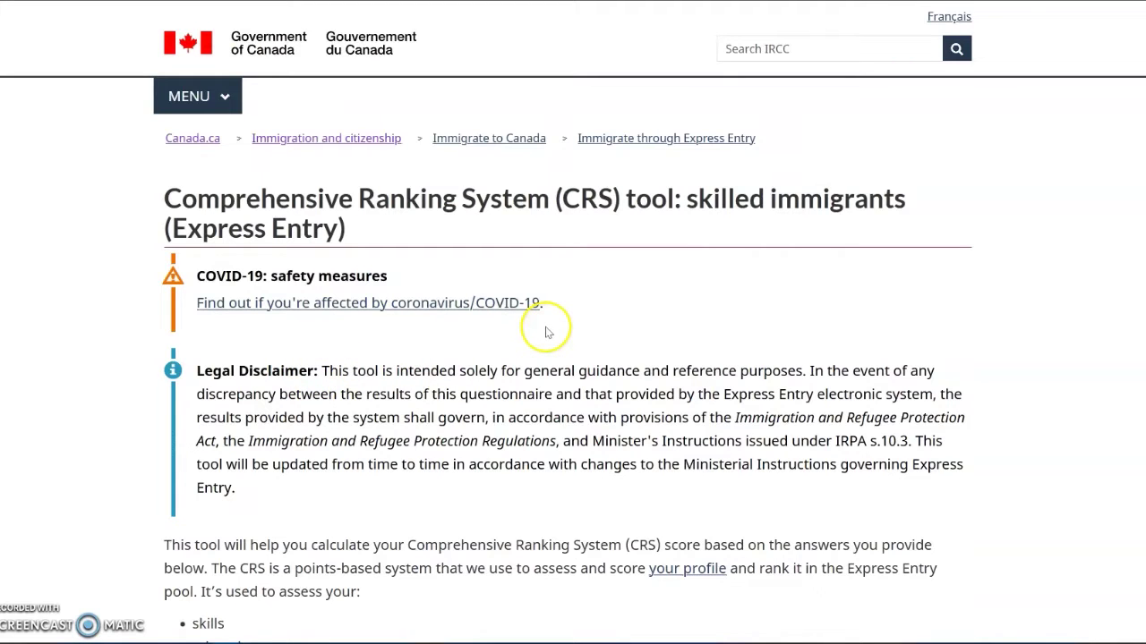
pyautogui.moveTo(525, 369); pyautogui.dragTo(812, 368)
pyautogui.click(792, 324)
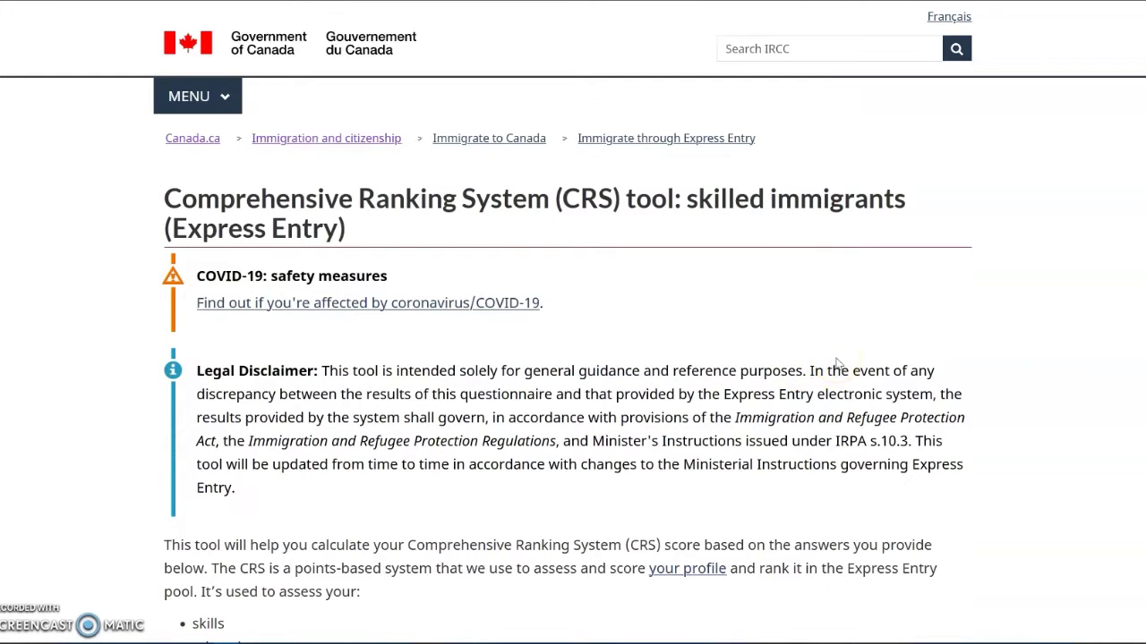
pyautogui.click(844, 313)
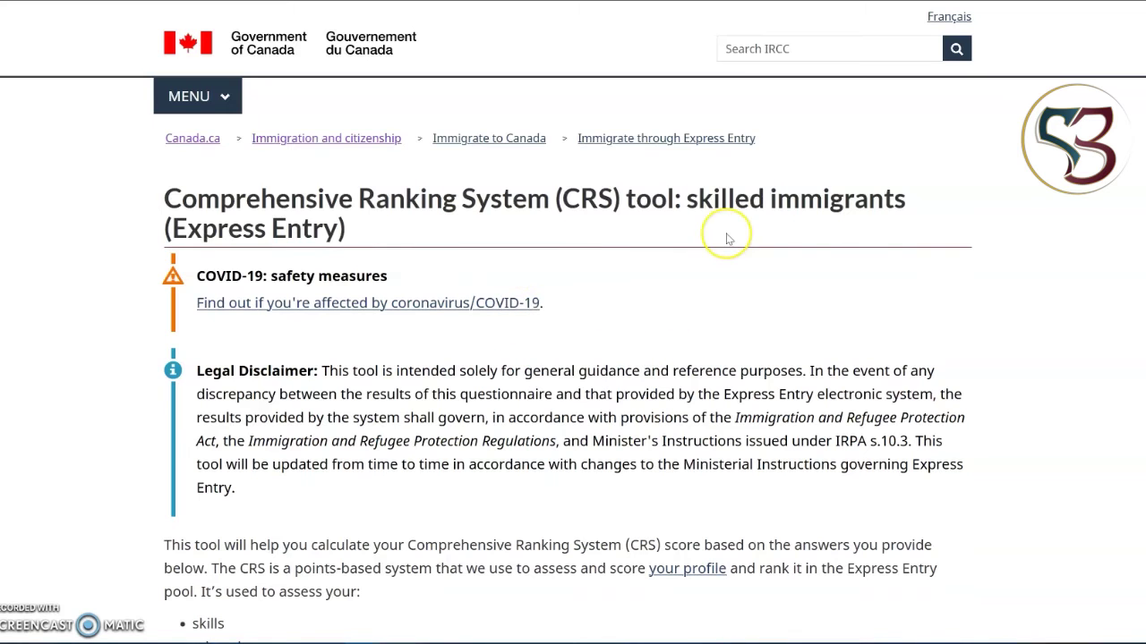
# Step: Set the marital status in question 1 to Married
pyautogui.scroll(-6, 727, 239)
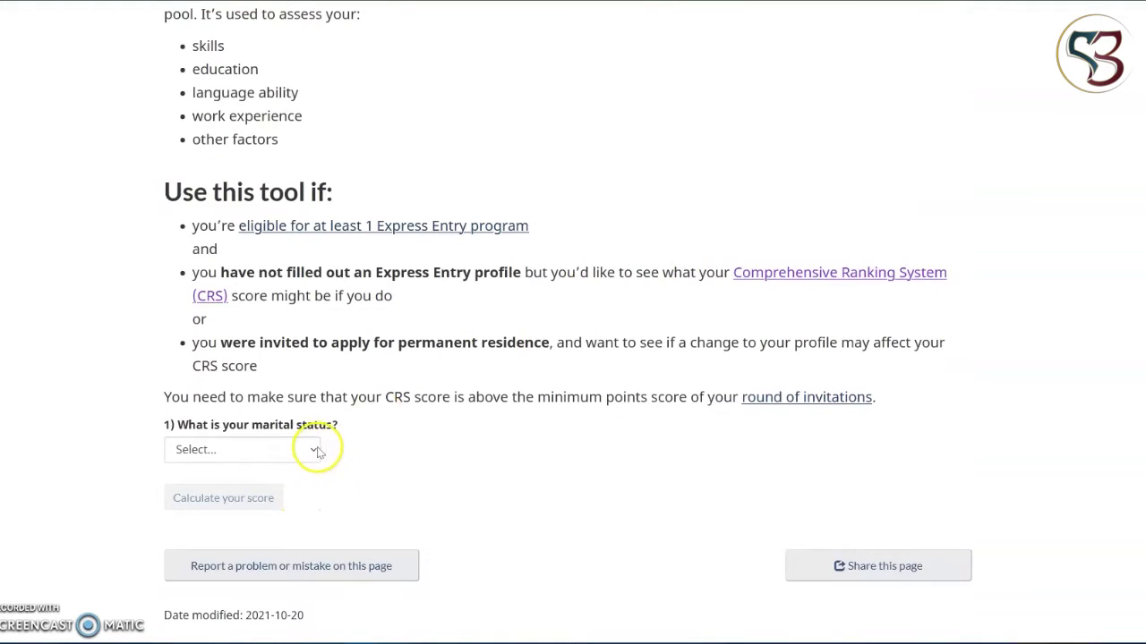
pyautogui.click(311, 450)
pyautogui.click(203, 580)
# Step: Answer No to the spouse being a Canadian citizen or permanent resident, and Yes to the spouse coming along to Canada
pyautogui.scroll(-3, 203, 583)
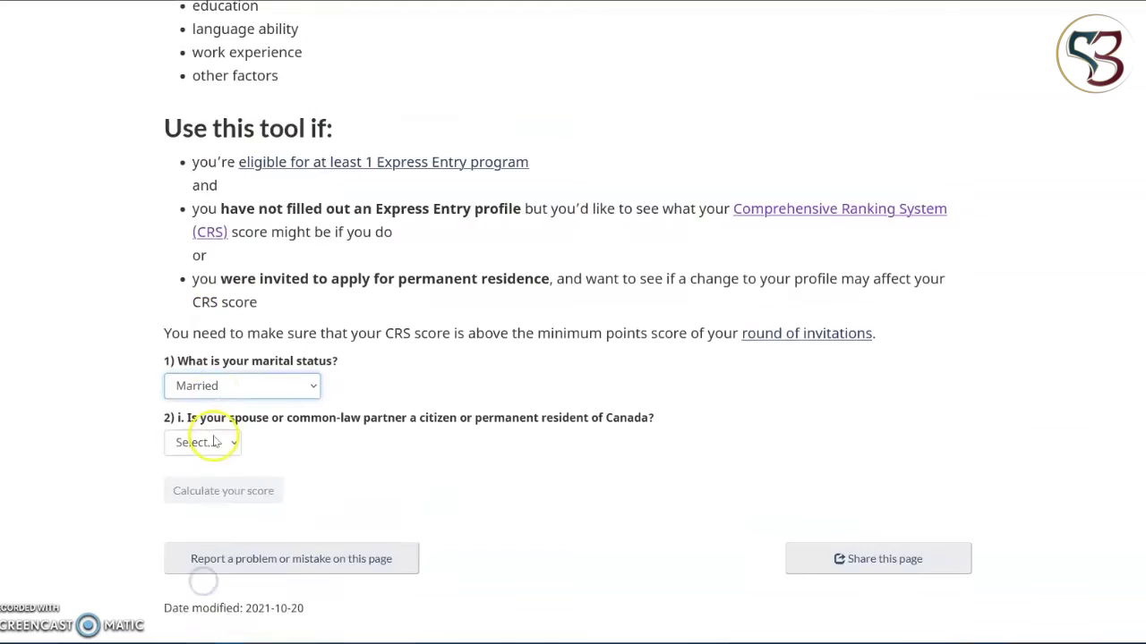
pyautogui.click(212, 239)
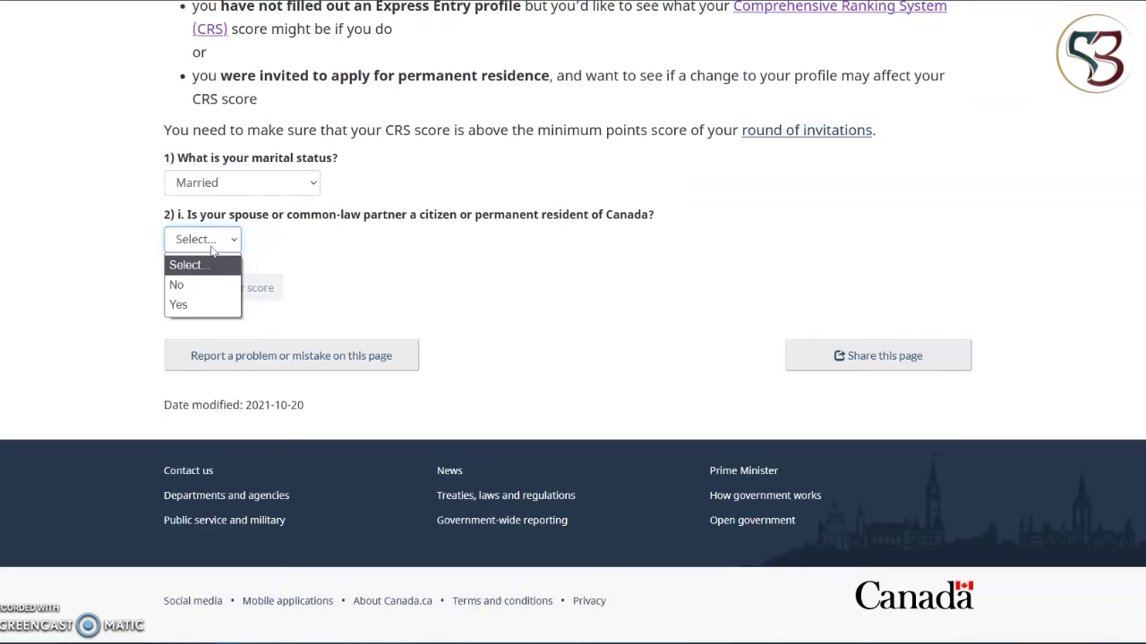
pyautogui.click(200, 287)
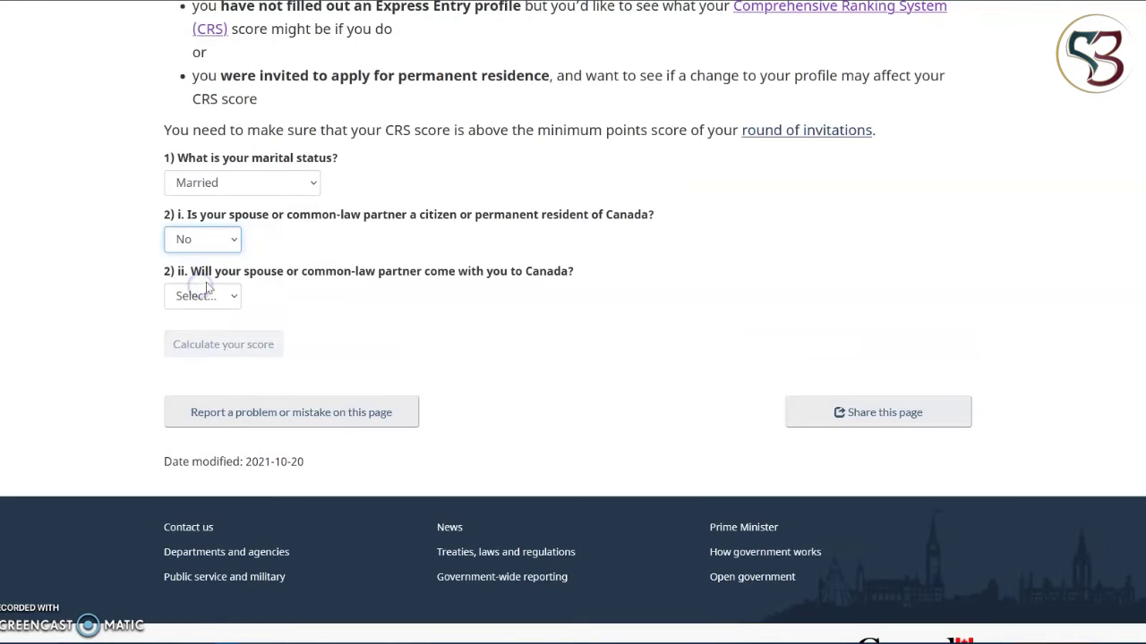
pyautogui.scroll(-1, 206, 268)
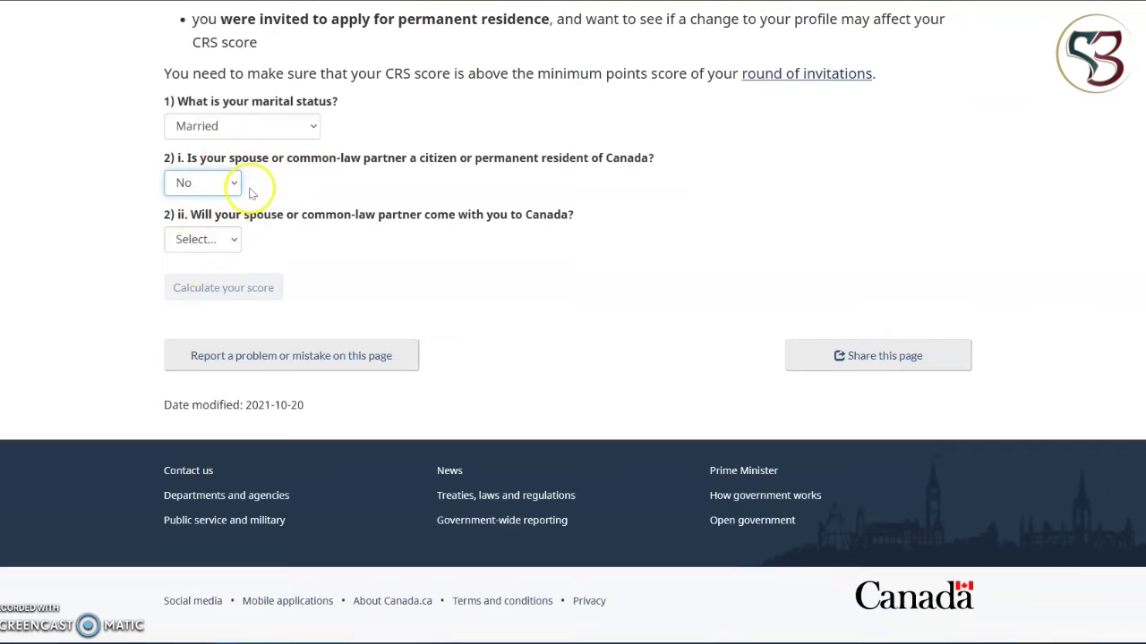
pyautogui.click(230, 247)
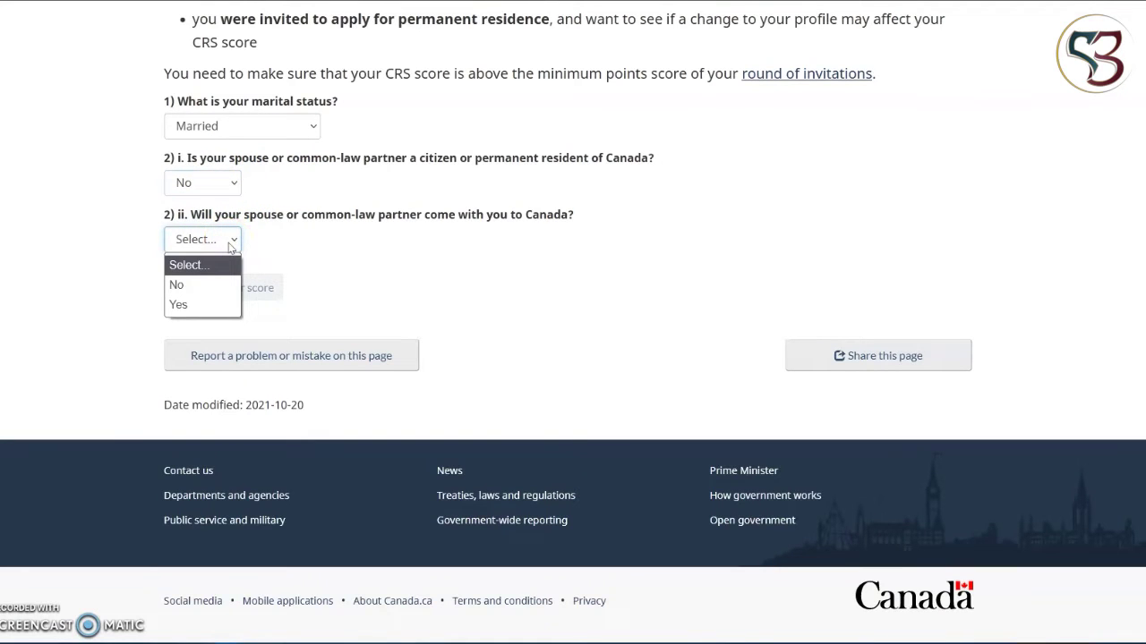
pyautogui.click(204, 307)
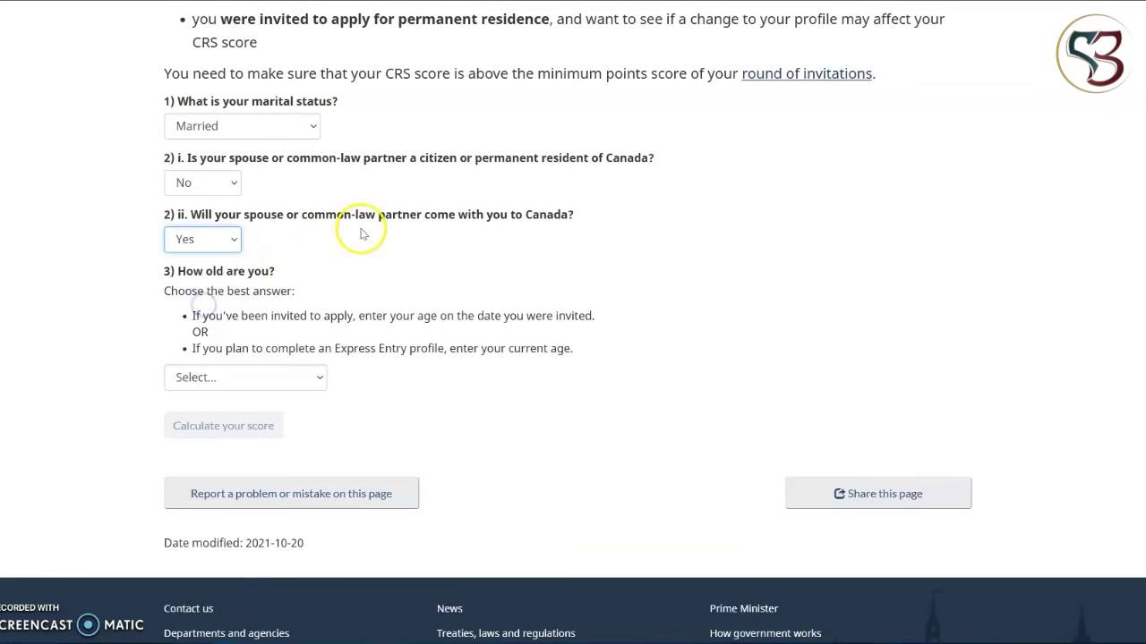
# Step: Set the applicant's age in question 3 to 31 years of age
pyautogui.scroll(-2, 362, 231)
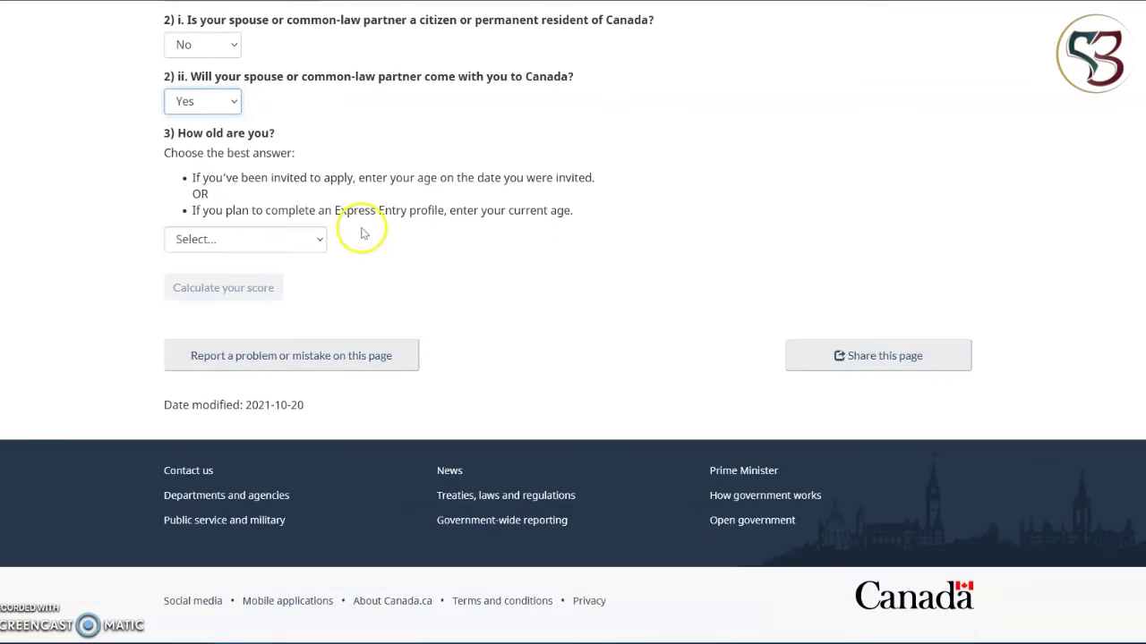
pyautogui.click(251, 236)
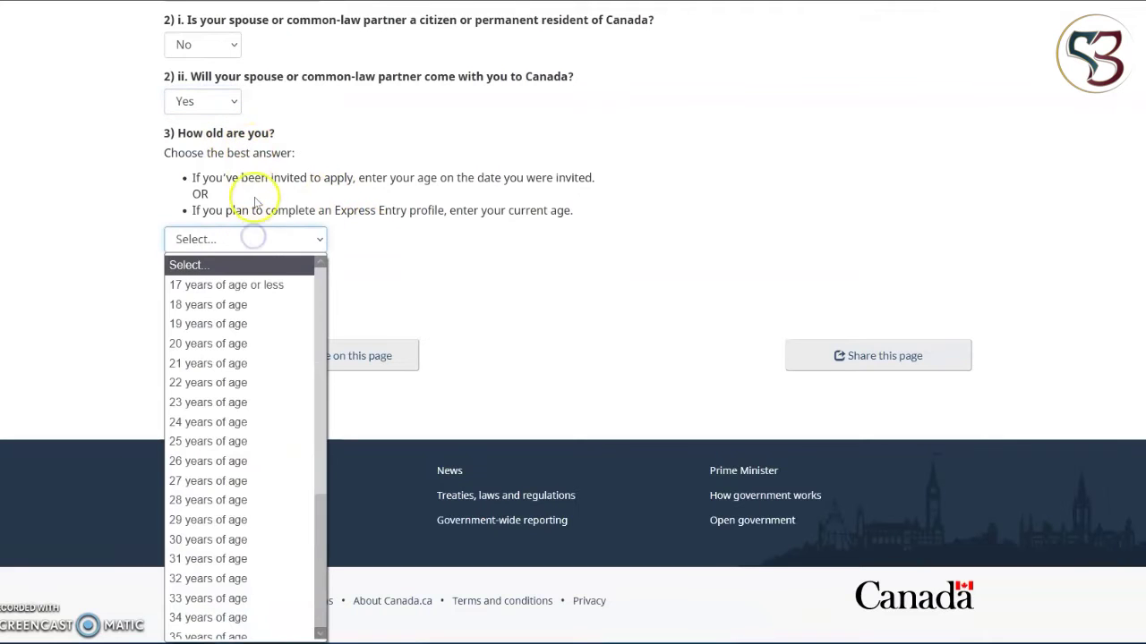
pyautogui.click(243, 145)
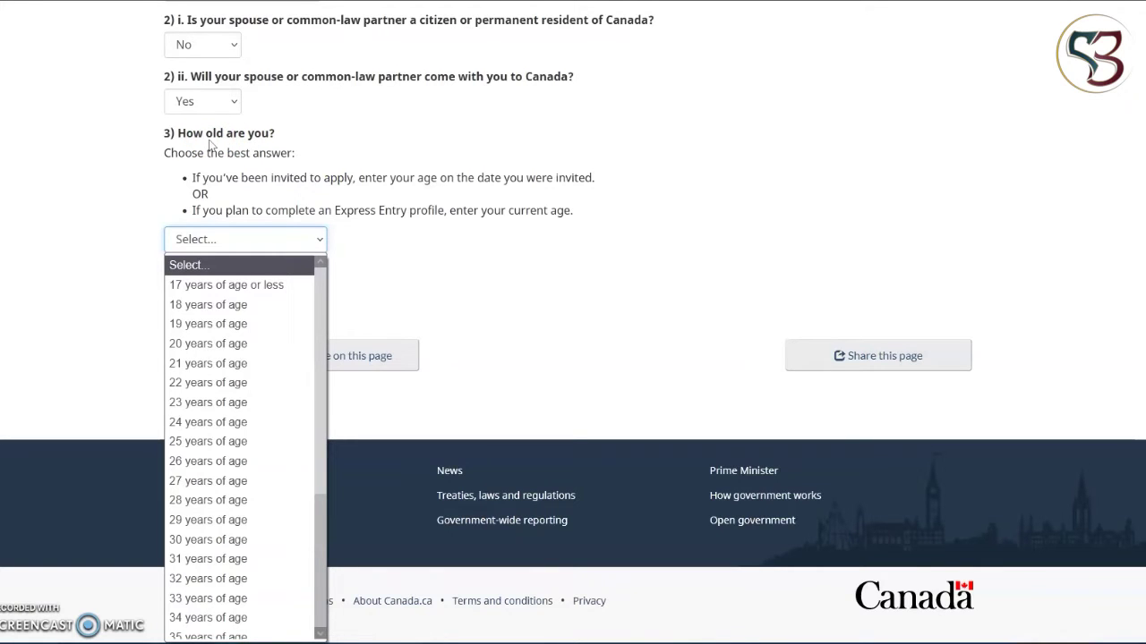
pyautogui.click(237, 219)
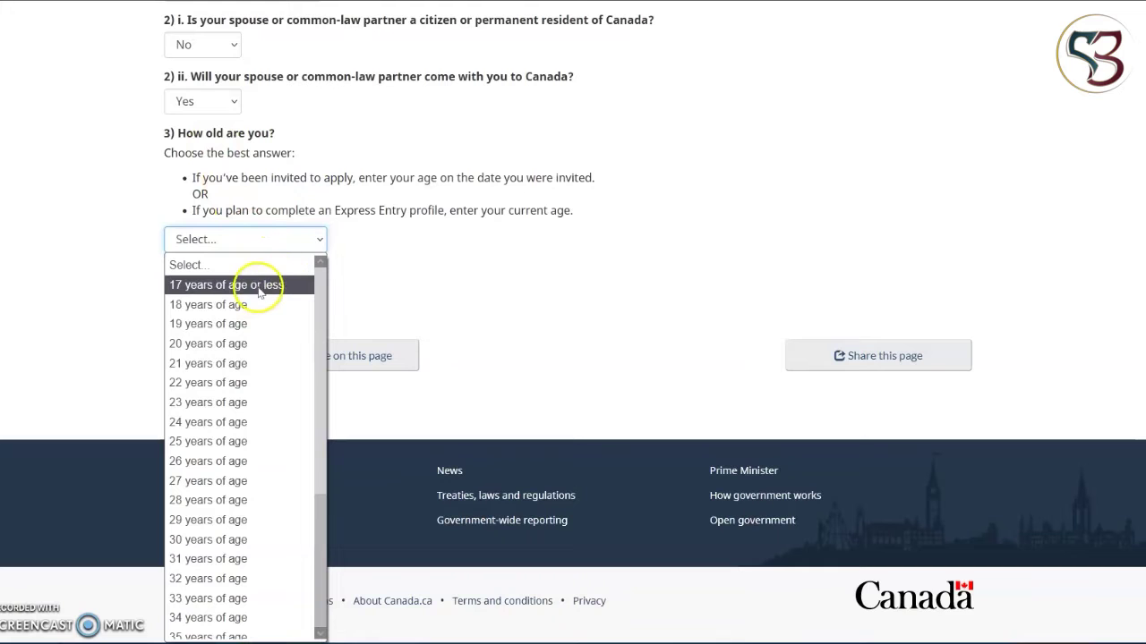
pyautogui.scroll(-3, 237, 295)
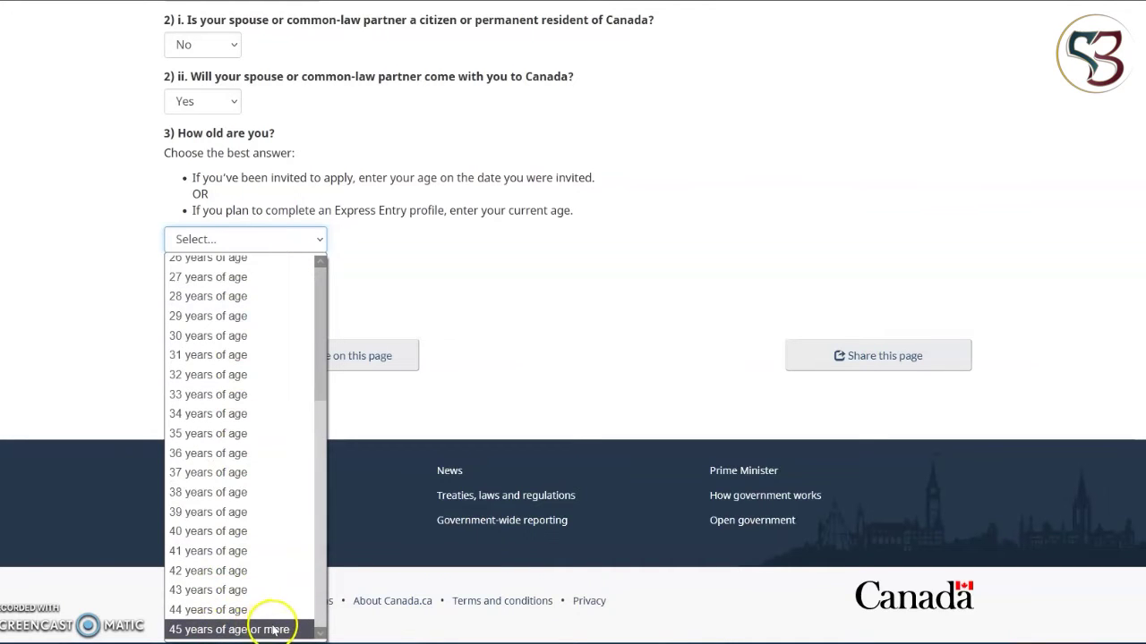
pyautogui.scroll(3, 265, 484)
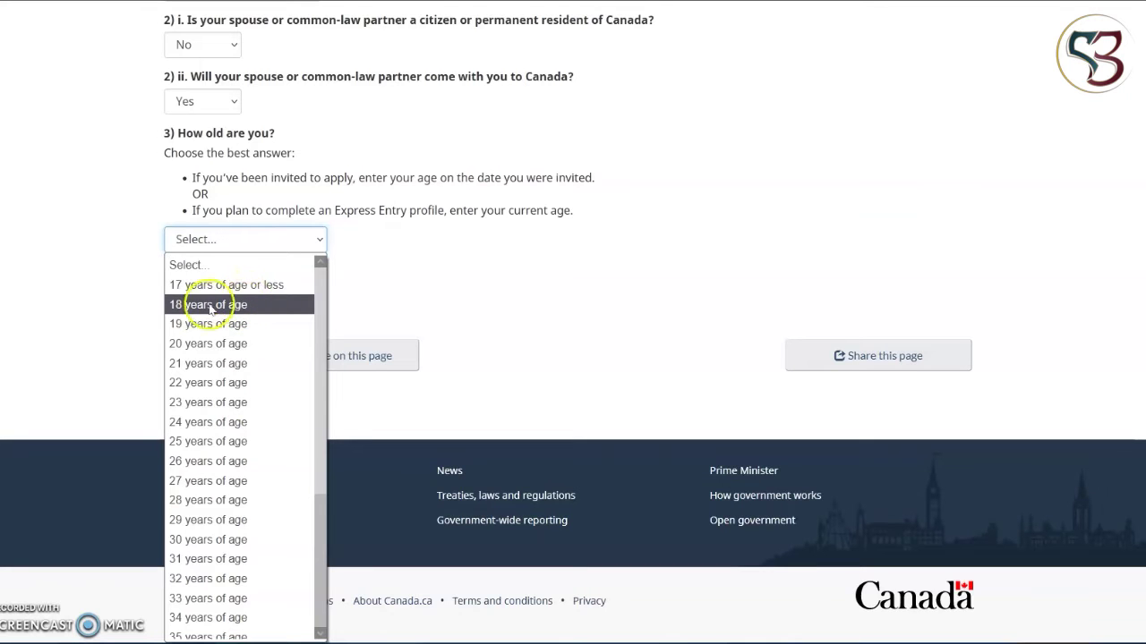
pyautogui.scroll(-5, 237, 304)
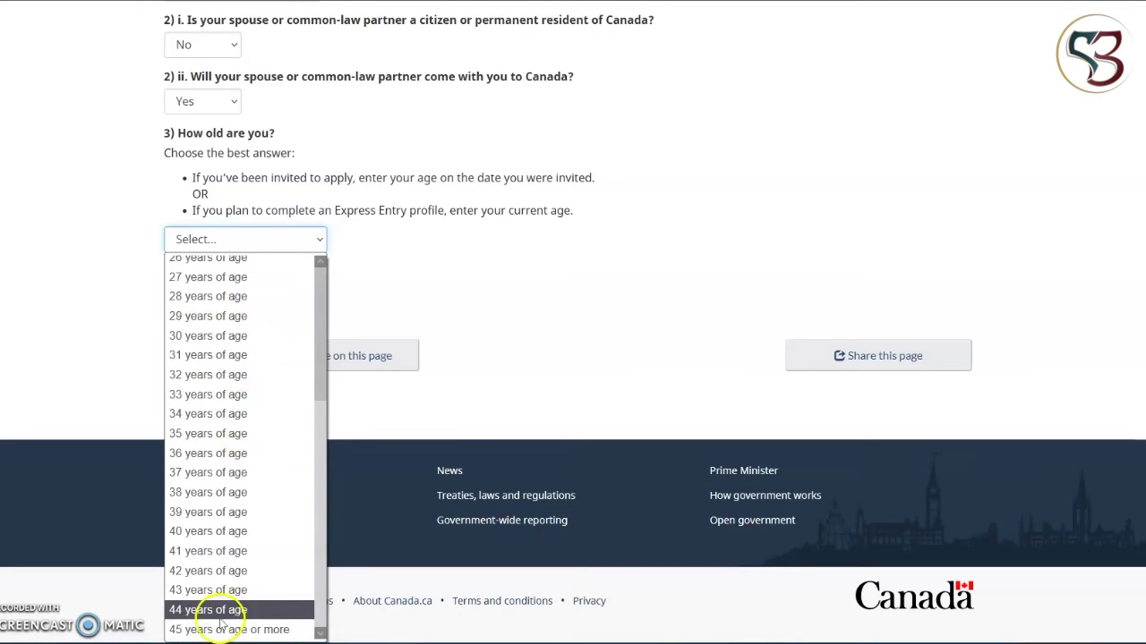
pyautogui.scroll(2, 210, 358)
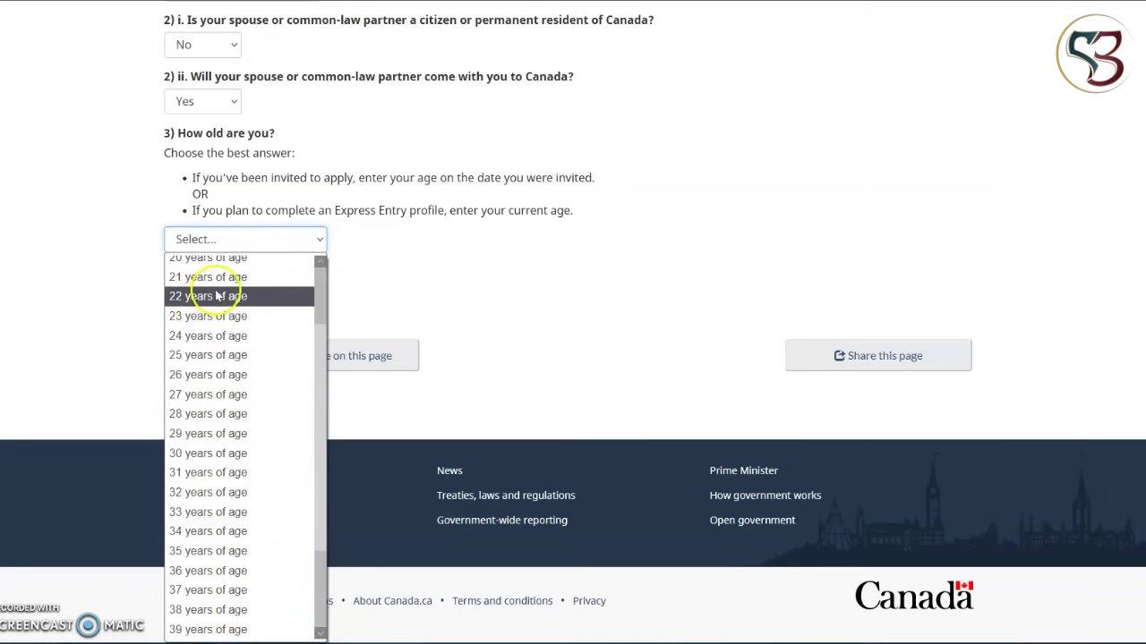
pyautogui.scroll(2, 215, 322)
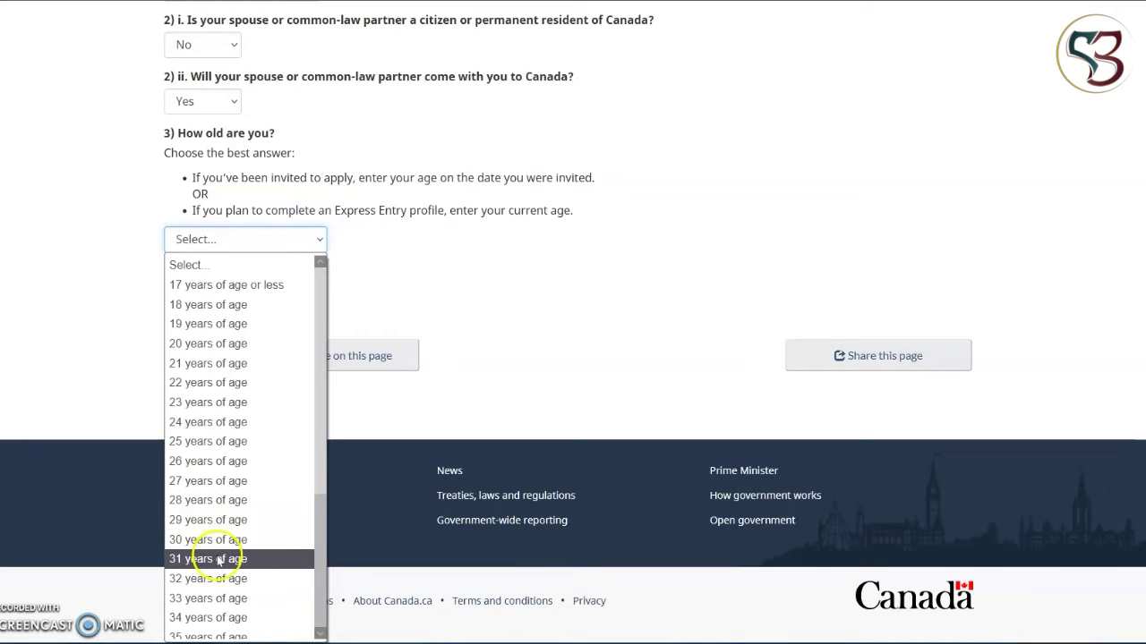
pyautogui.click(217, 559)
# Step: Set the level of education in question 4 to Master's degree, or professional degree needed to practice in a licensed profession
pyautogui.scroll(-2, 396, 207)
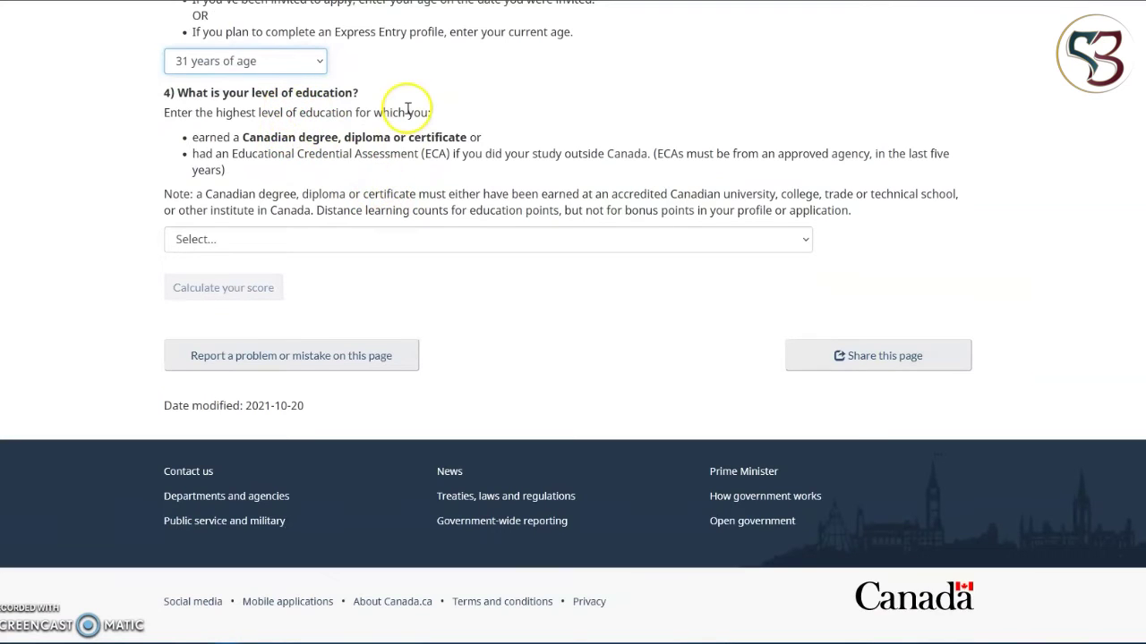
pyautogui.click(412, 235)
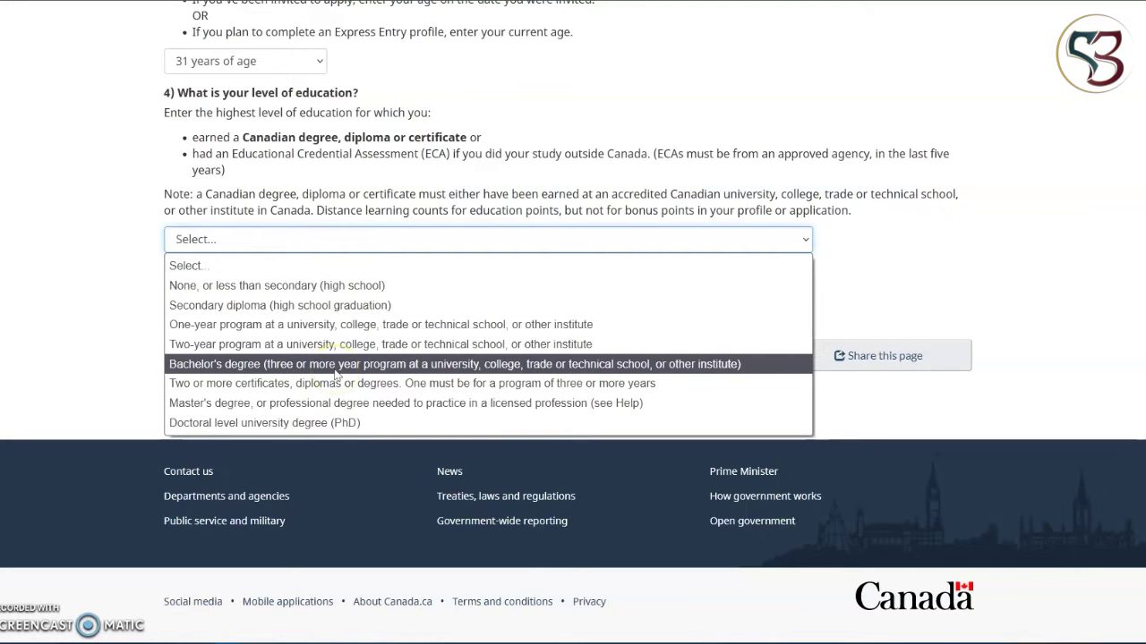
pyautogui.click(425, 154)
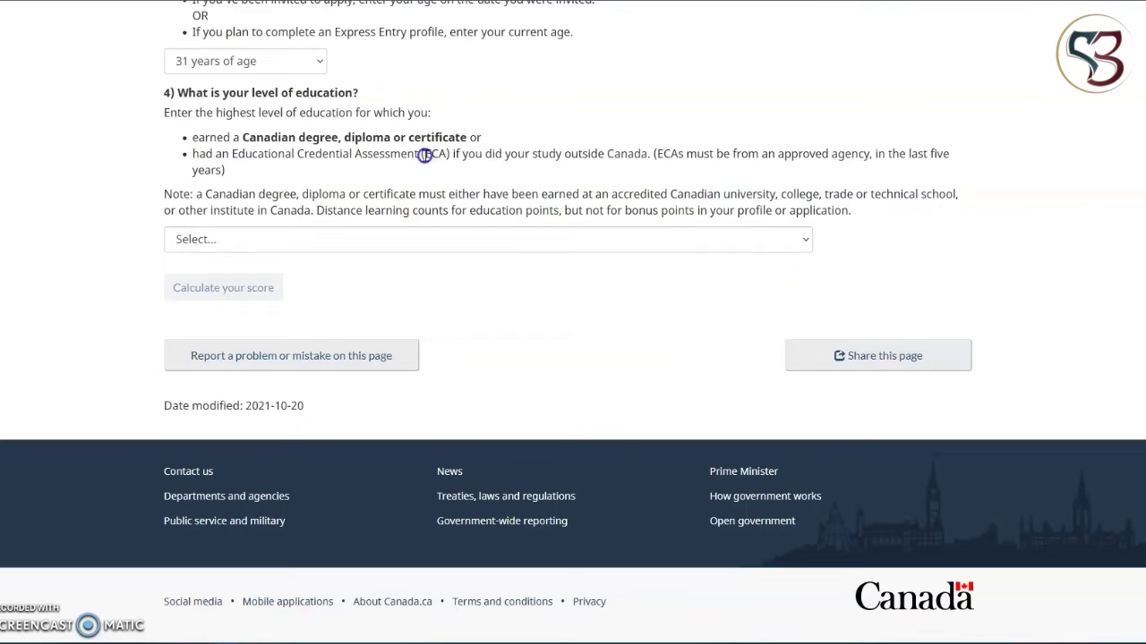
pyautogui.doubleClick(425, 154)
pyautogui.click(310, 163)
pyautogui.click(501, 244)
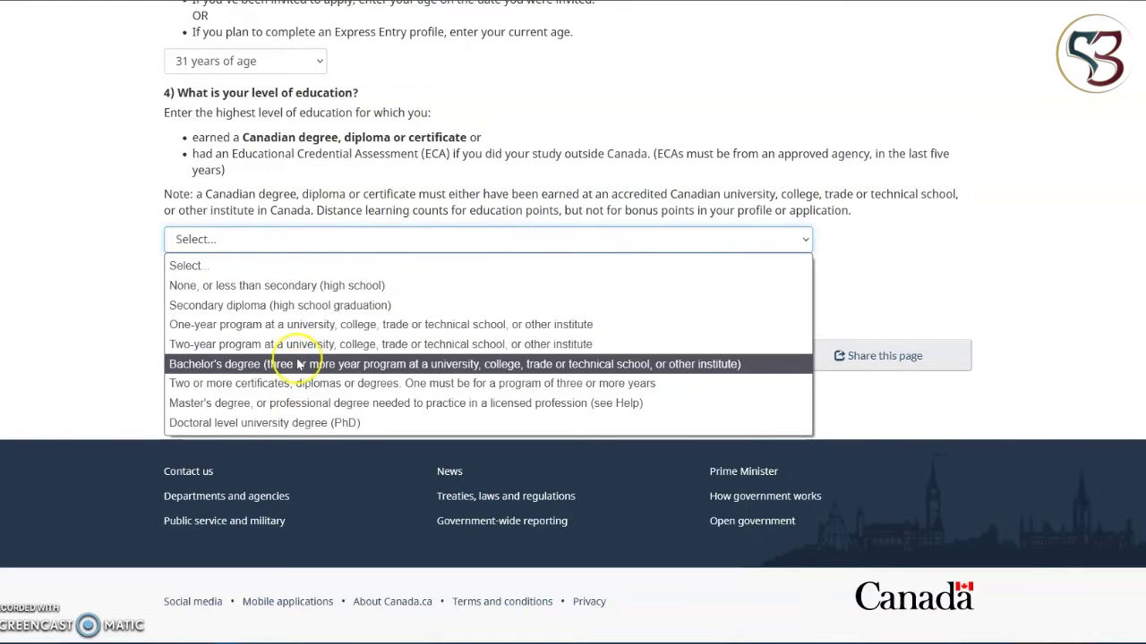
pyautogui.doubleClick(436, 154)
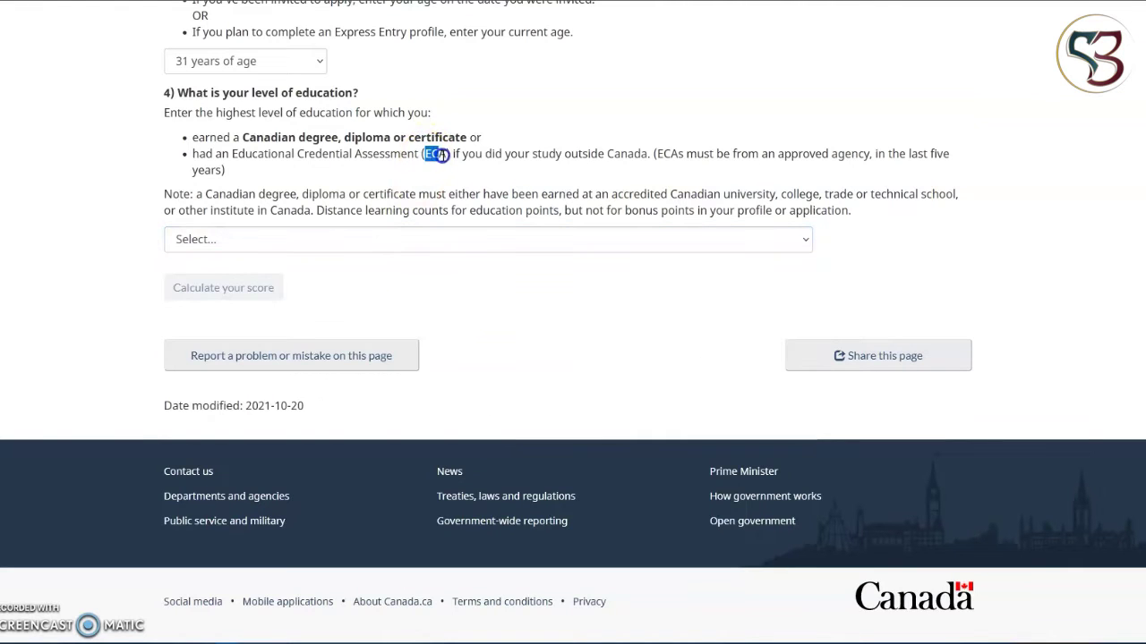
pyautogui.click(378, 243)
pyautogui.click(287, 403)
# Step: Answer No to having earned a Canadian degree, diploma or certificate in question 4b
pyautogui.scroll(-3, 287, 403)
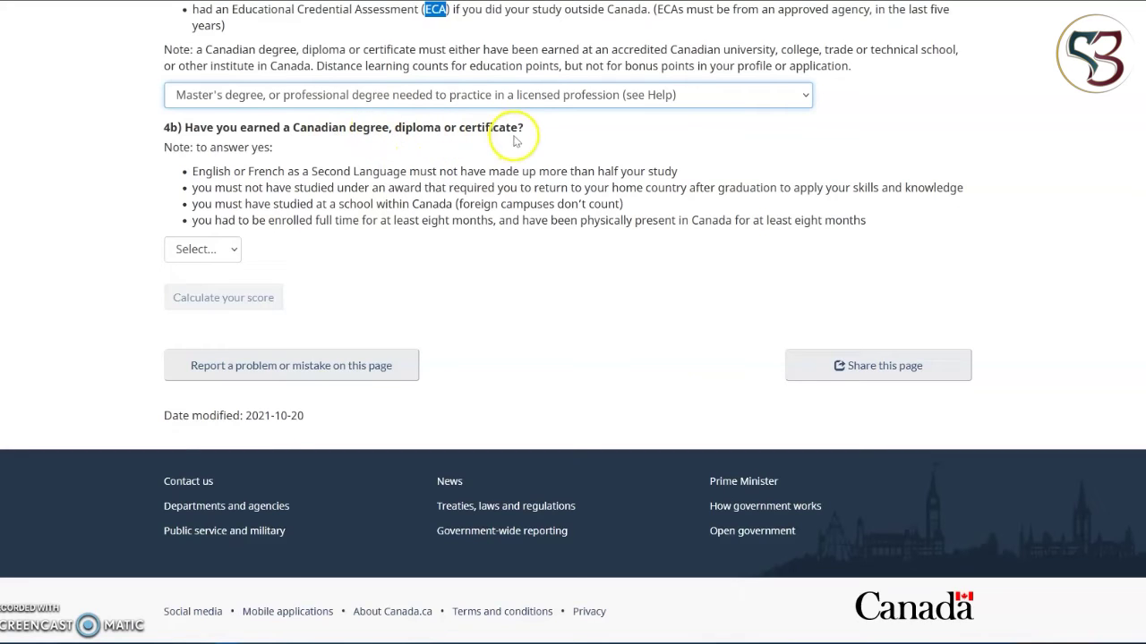
pyautogui.click(213, 250)
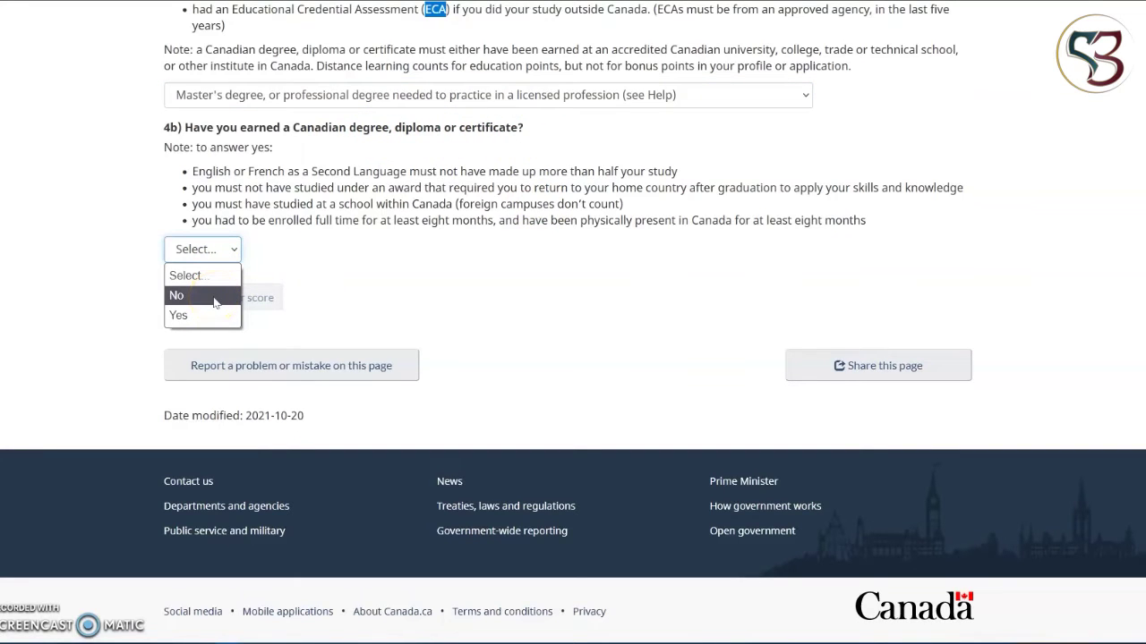
pyautogui.click(213, 303)
# Step: Try answering No to whether the language test results are less than two years old
pyautogui.scroll(-2, 488, 224)
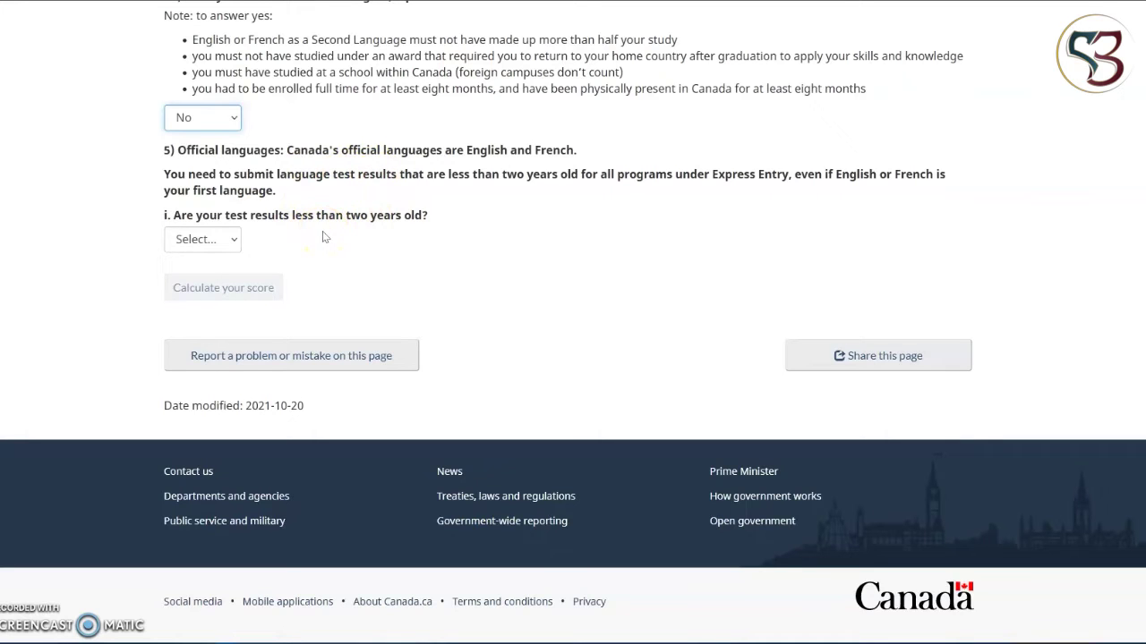
pyautogui.click(233, 240)
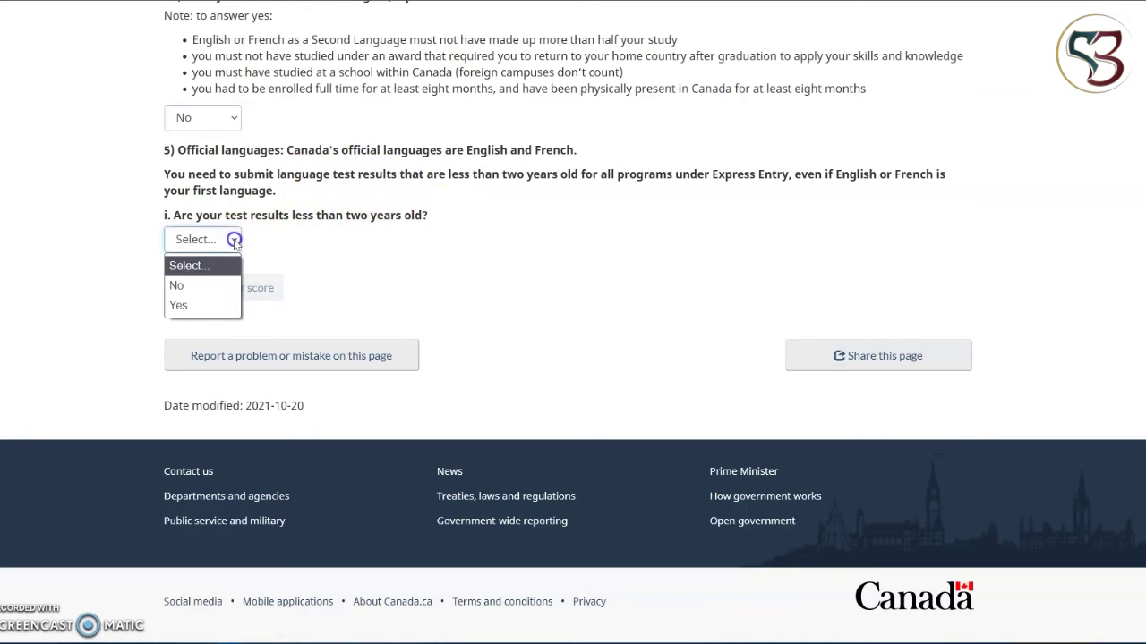
pyautogui.click(184, 286)
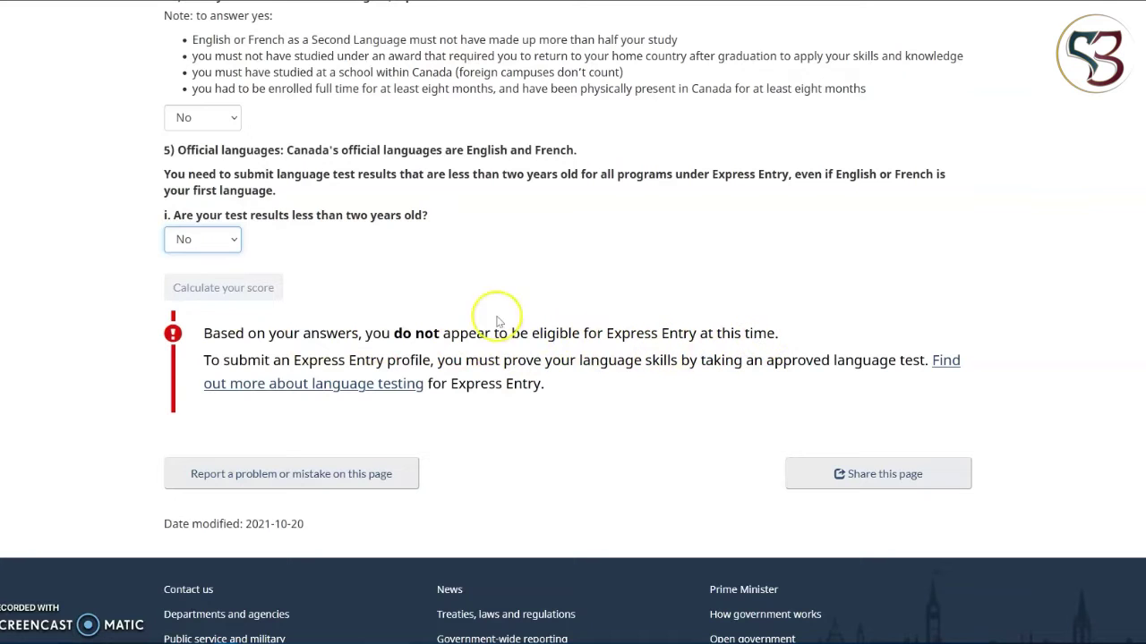
# Step: Change the answer on test results being less than two years old to Yes and choose IELTS as the first official language test
pyautogui.click(205, 239)
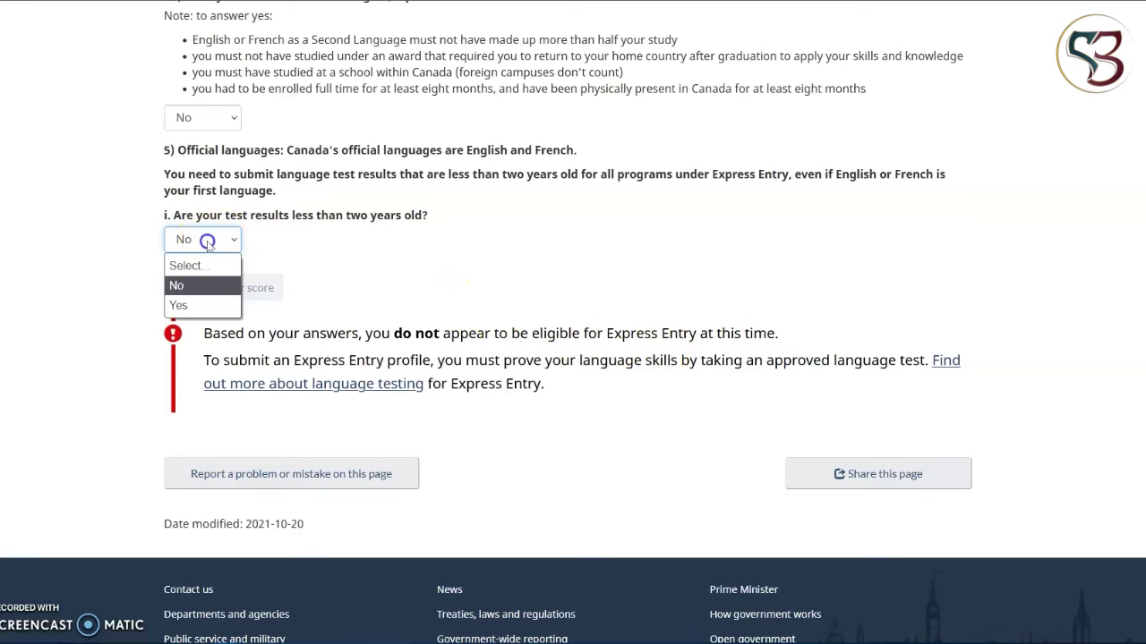
pyautogui.click(185, 308)
pyautogui.scroll(-1, 389, 287)
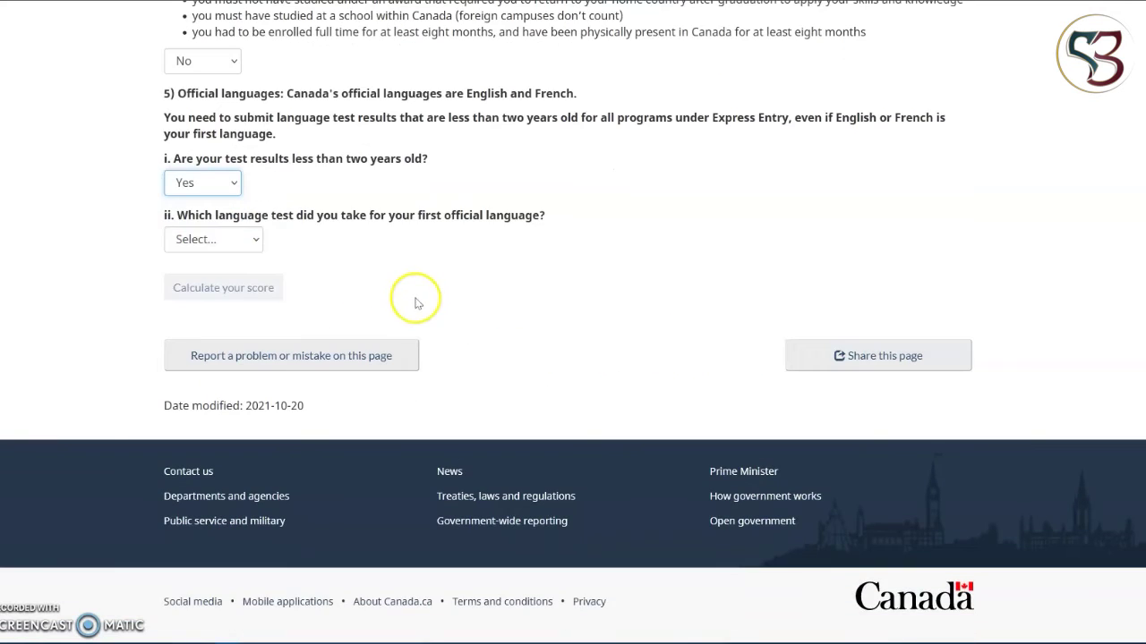
pyautogui.click(248, 243)
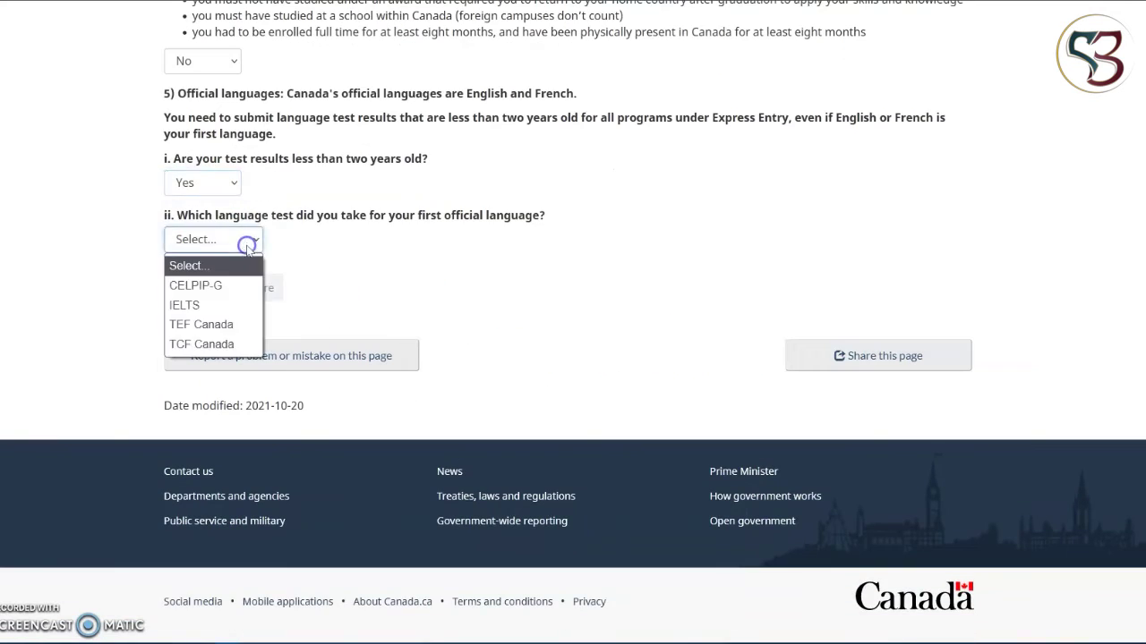
pyautogui.click(221, 307)
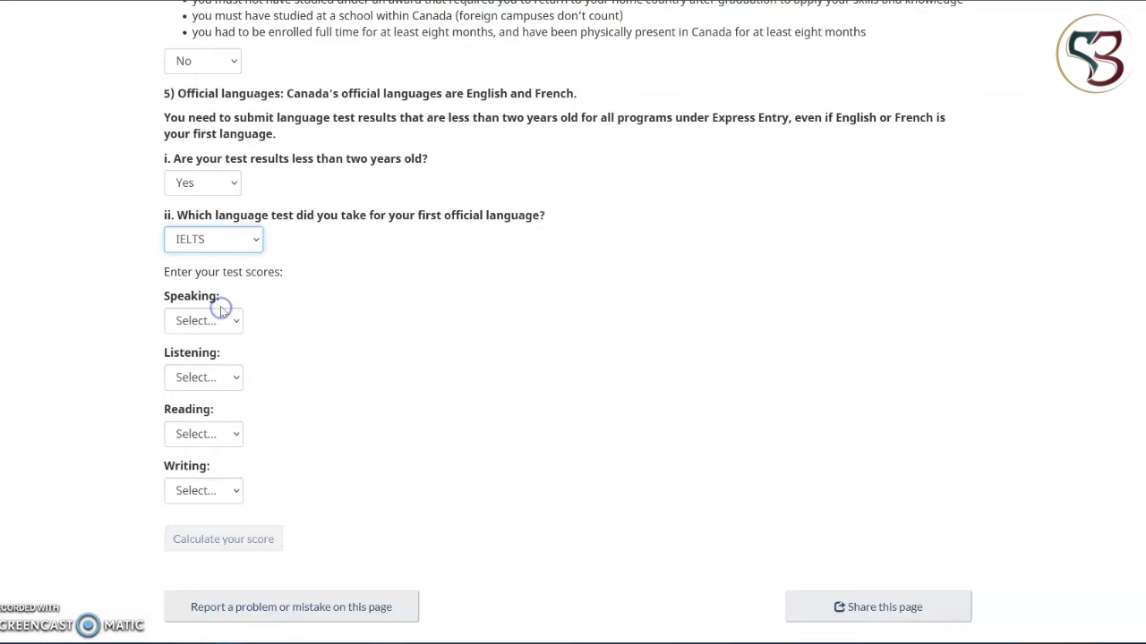
# Step: Enter the IELTS scores 7.0 for Speaking and 8.5 – 9.0 for Listening
pyautogui.scroll(-2, 221, 310)
pyautogui.click(221, 182)
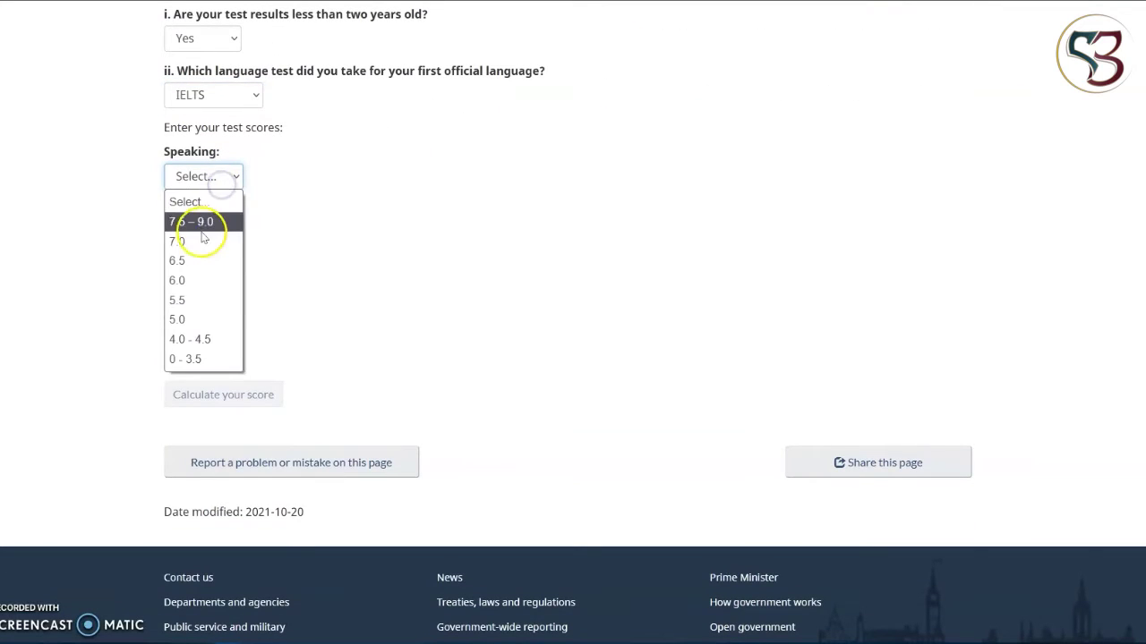
pyautogui.click(202, 222)
pyautogui.click(206, 179)
pyautogui.click(179, 242)
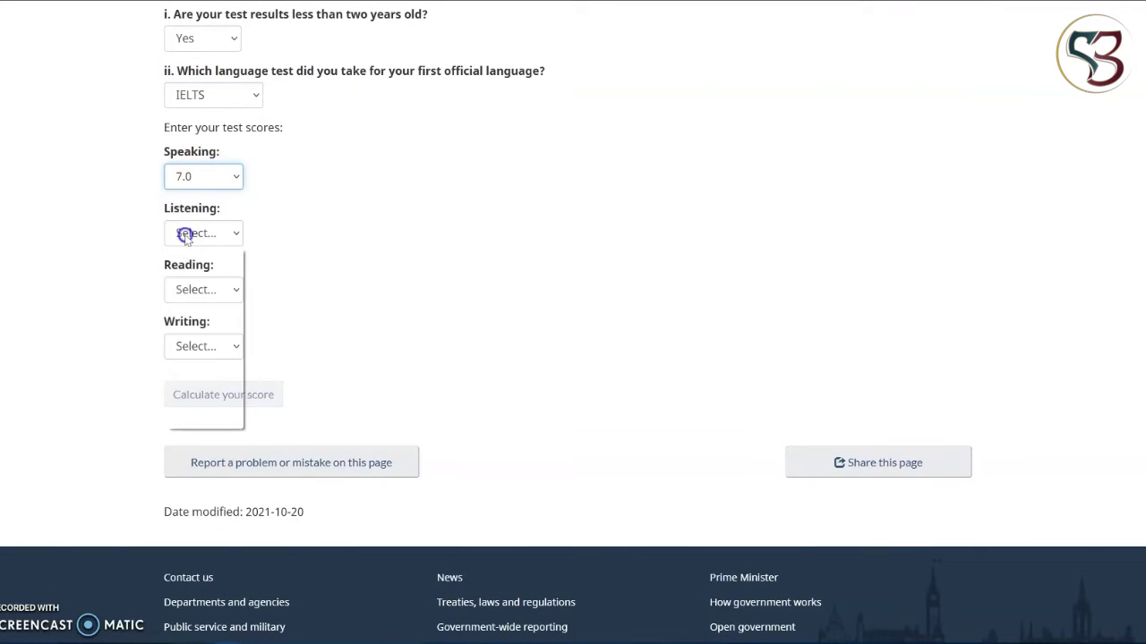
pyautogui.click(184, 233)
pyautogui.click(183, 283)
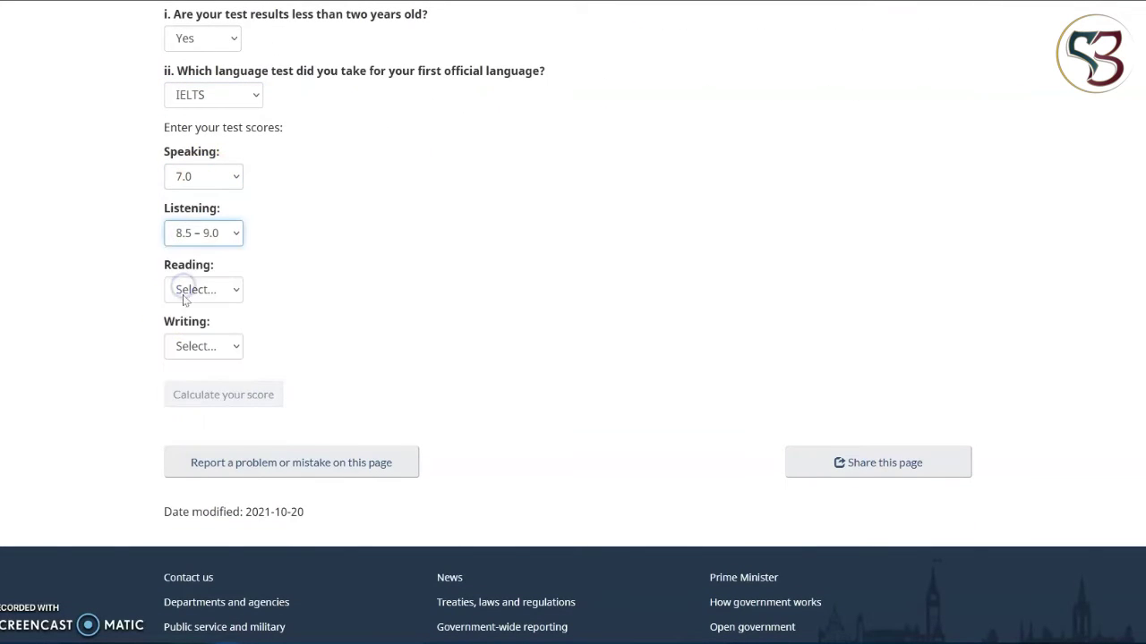
# Step: Enter the IELTS scores 8.0 – 9.0 for Reading and 7.0 for Writing
pyautogui.click(181, 289)
pyautogui.click(179, 332)
pyautogui.click(183, 347)
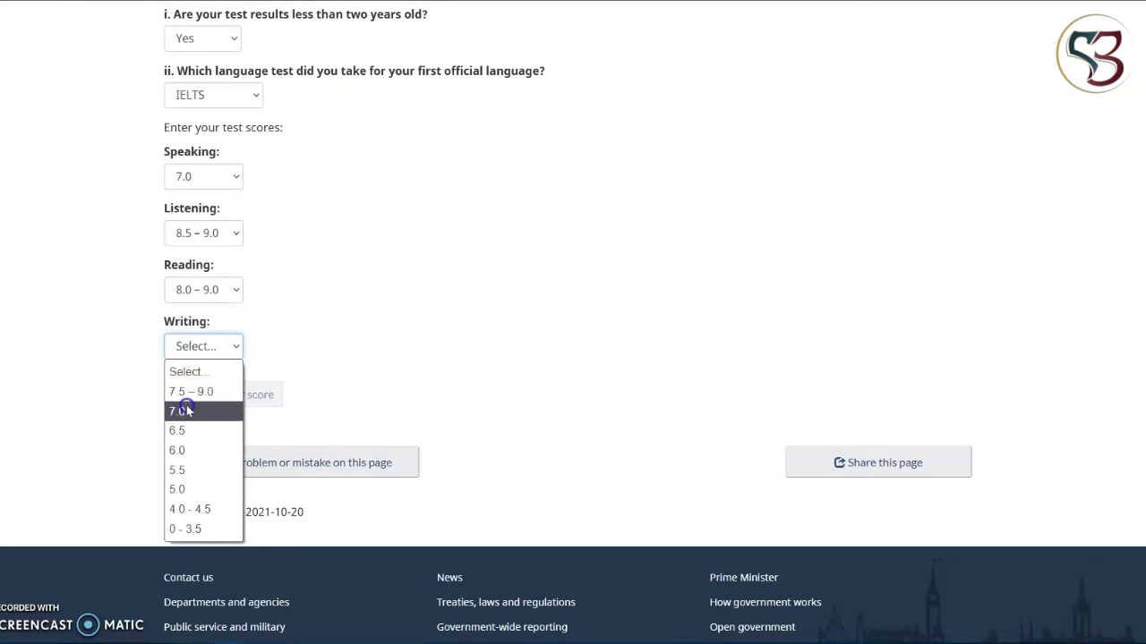
pyautogui.click(186, 410)
pyautogui.scroll(1, 261, 252)
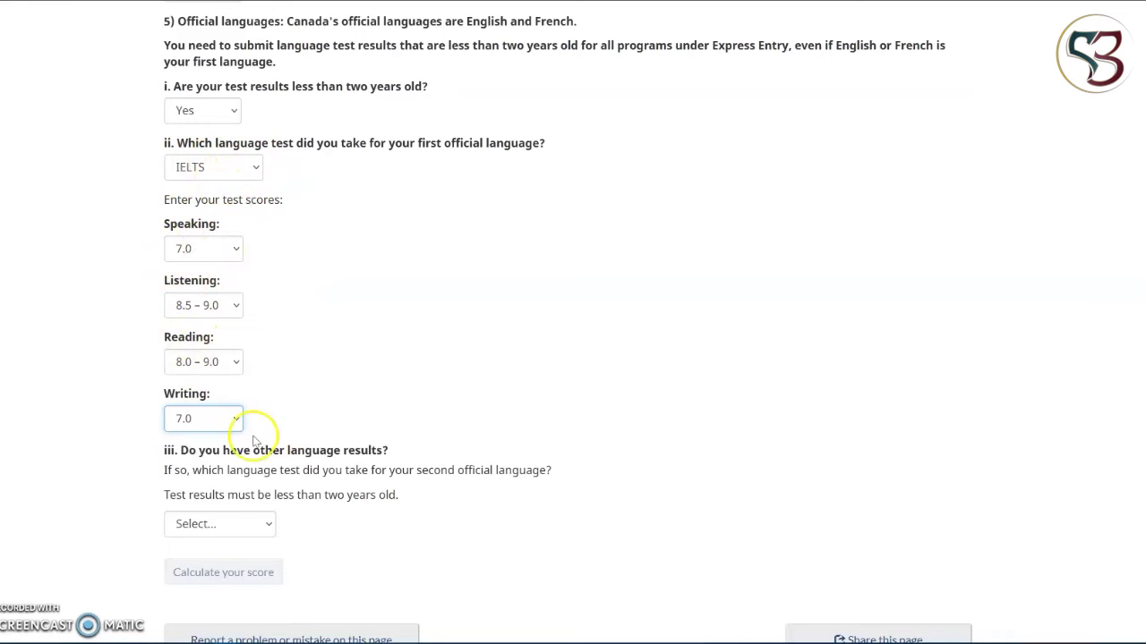
# Step: Answer the question on other language results for a second official language with not applicable
pyautogui.scroll(-1, 378, 195)
pyautogui.scroll(-2, 377, 192)
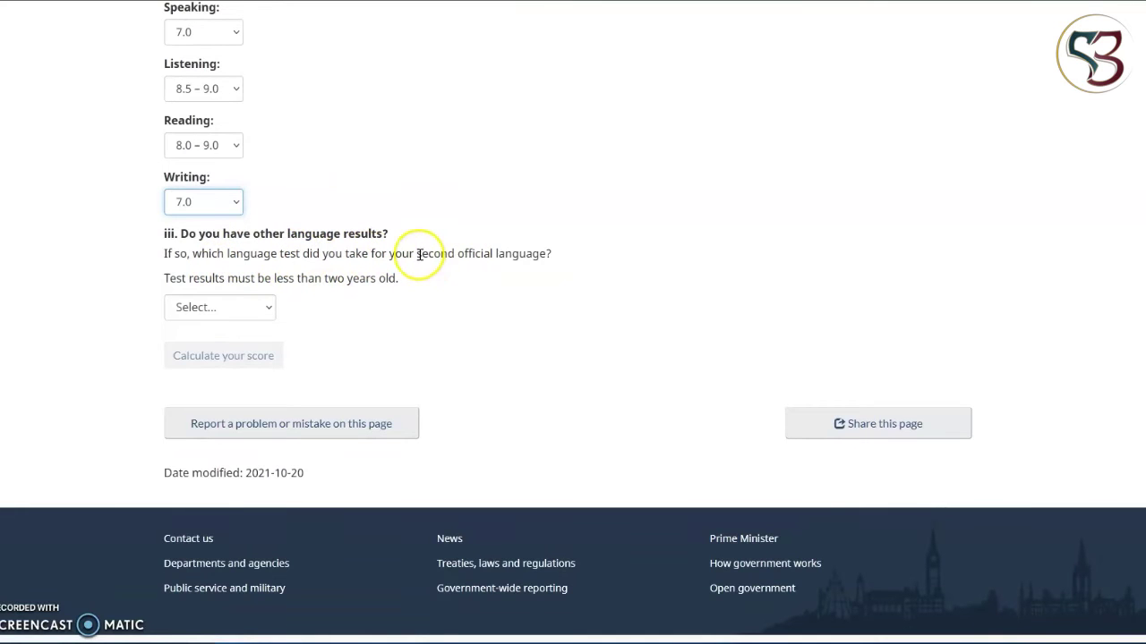
pyautogui.moveTo(416, 253); pyautogui.dragTo(547, 252)
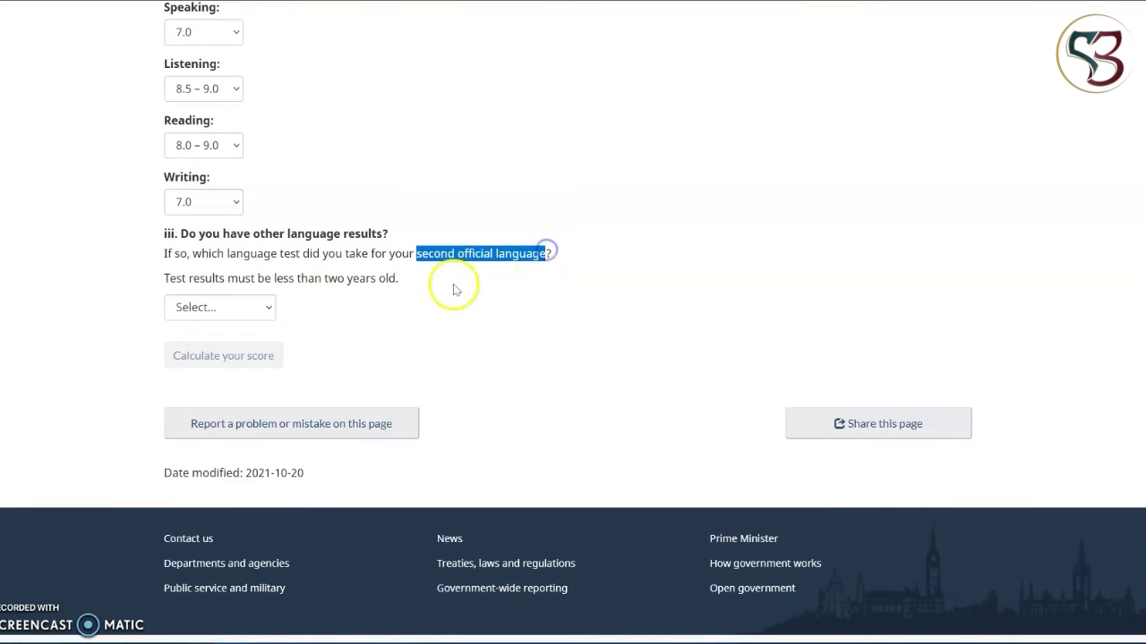
pyautogui.click(259, 308)
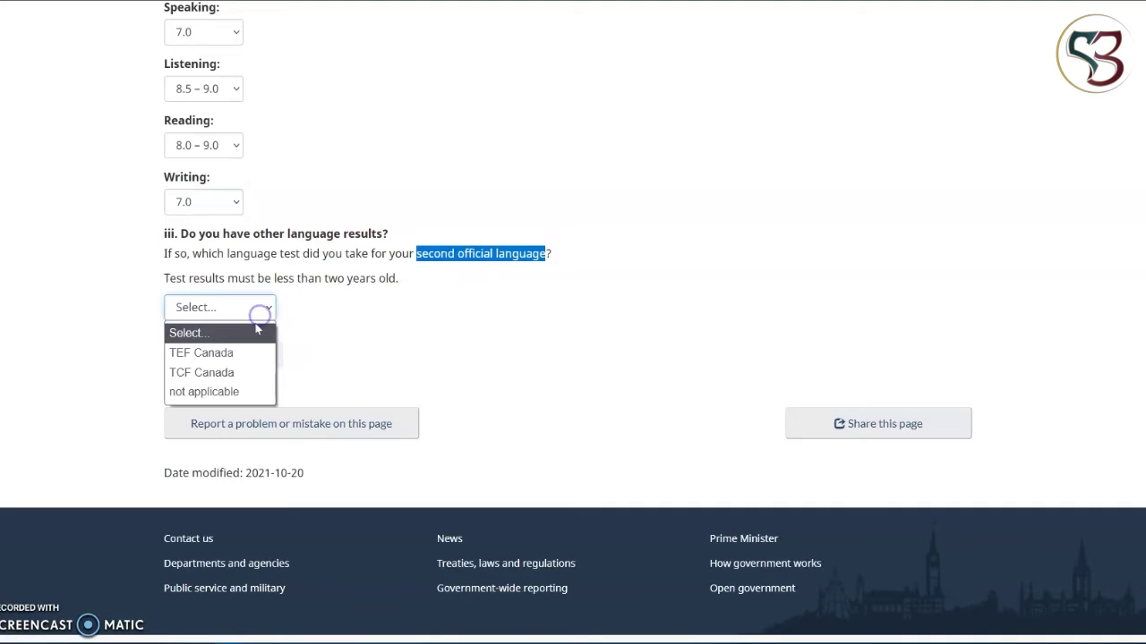
pyautogui.click(227, 396)
# Step: Set the skilled work experience in Canada over the last ten years to None or less than a year
pyautogui.scroll(-3, 340, 289)
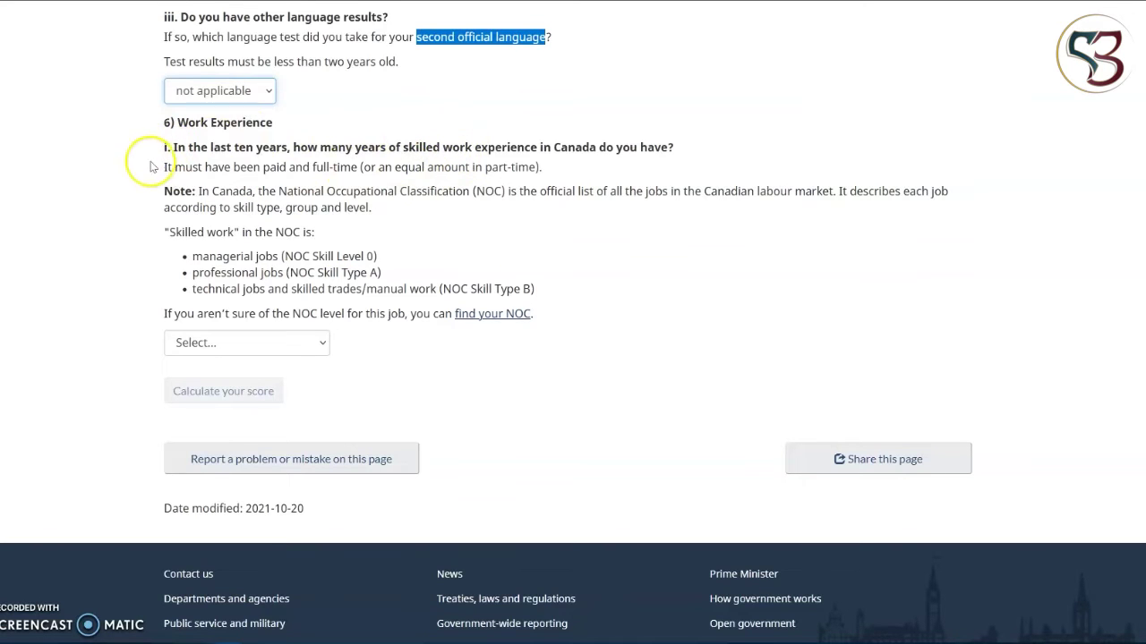
pyautogui.moveTo(405, 151); pyautogui.dragTo(595, 154)
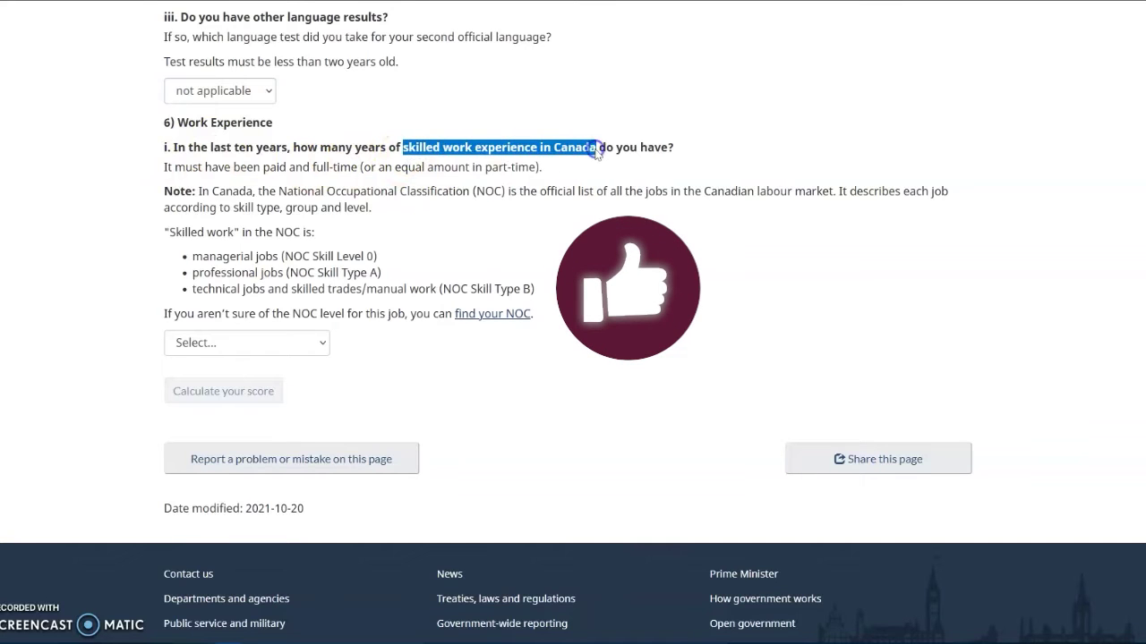
pyautogui.click(594, 150)
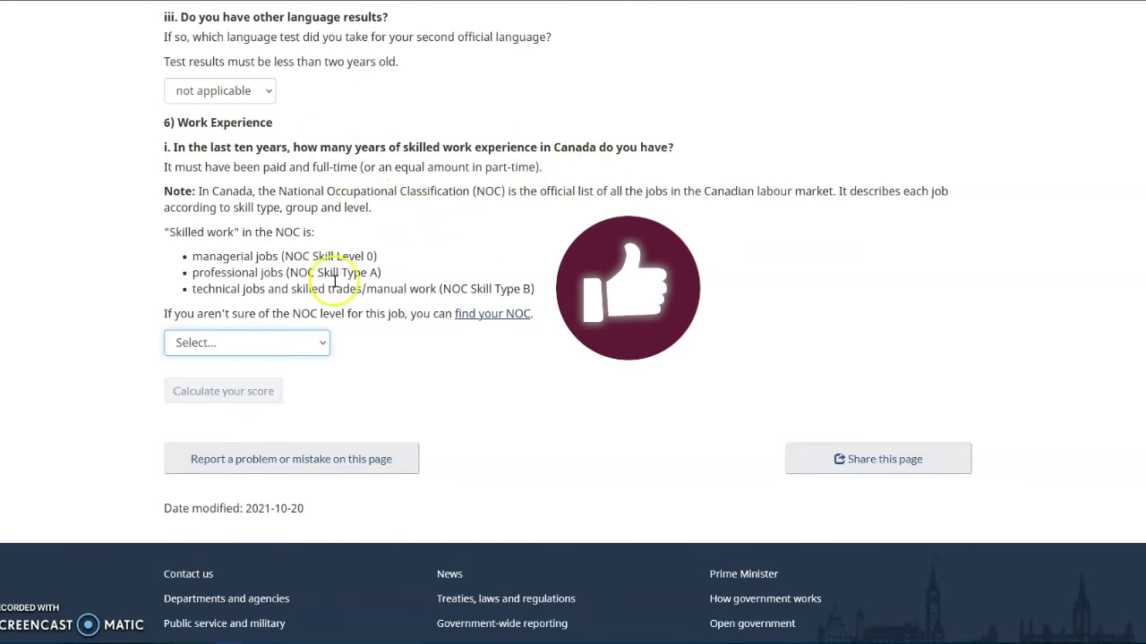
pyautogui.click(325, 344)
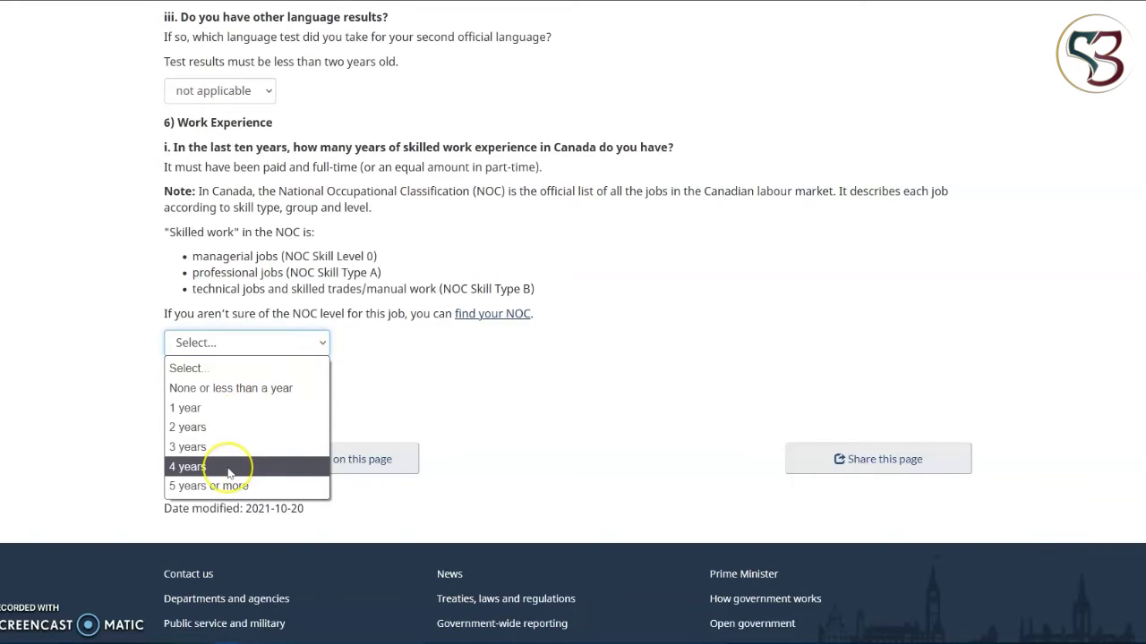
pyautogui.click(266, 389)
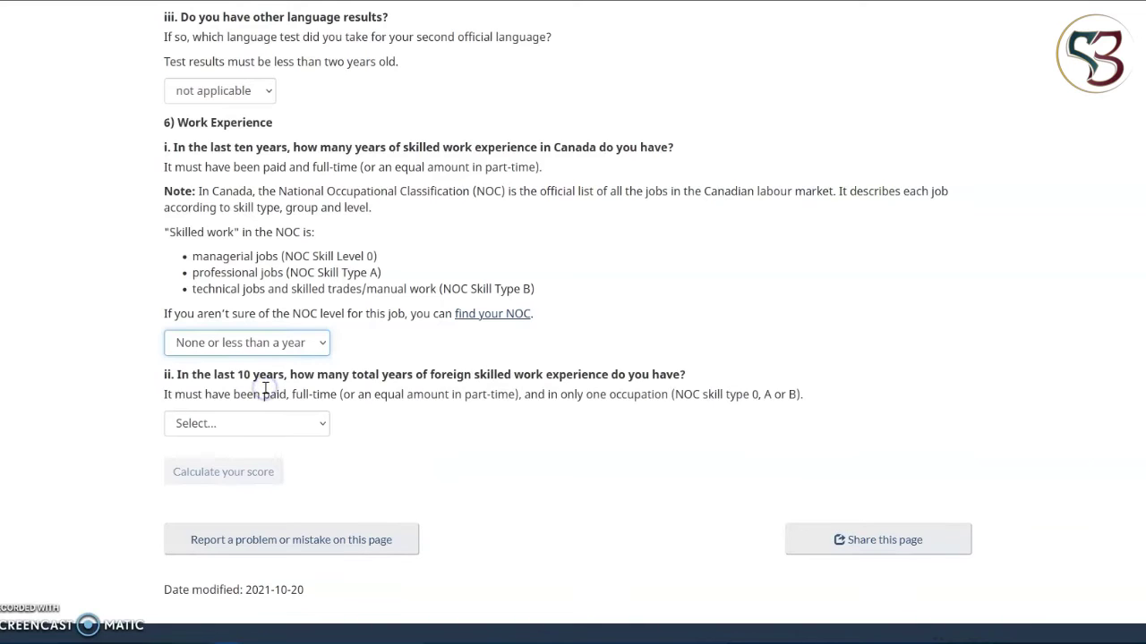
# Step: Set the total foreign skilled work experience in the last 10 years to 3 years or more
pyautogui.scroll(-2, 266, 389)
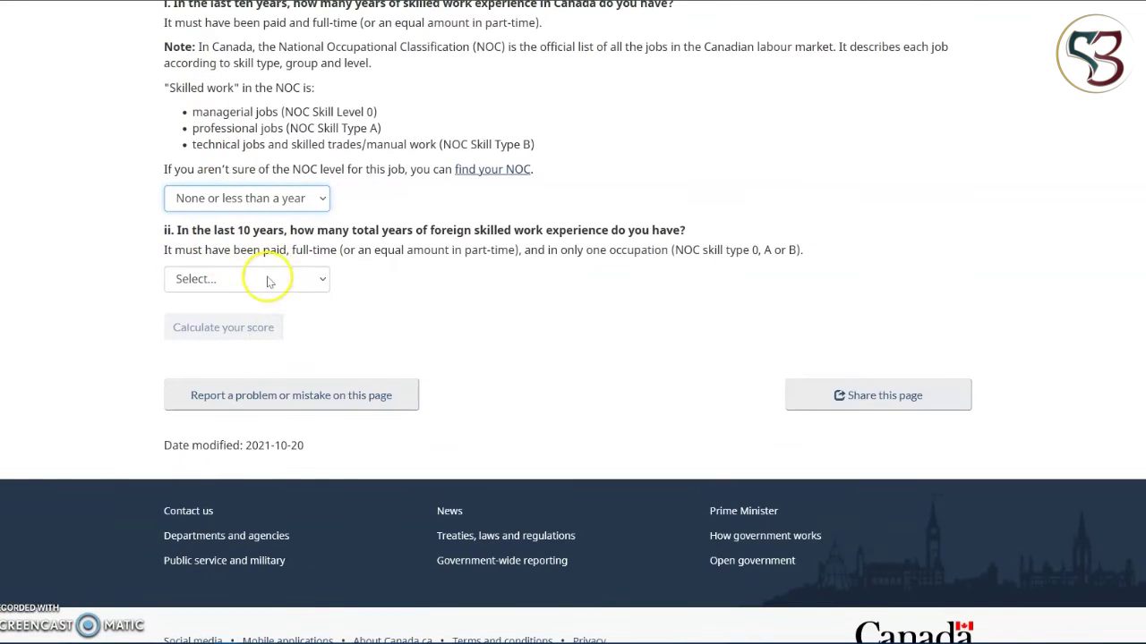
pyautogui.click(433, 232)
pyautogui.moveTo(433, 232); pyautogui.dragTo(556, 226)
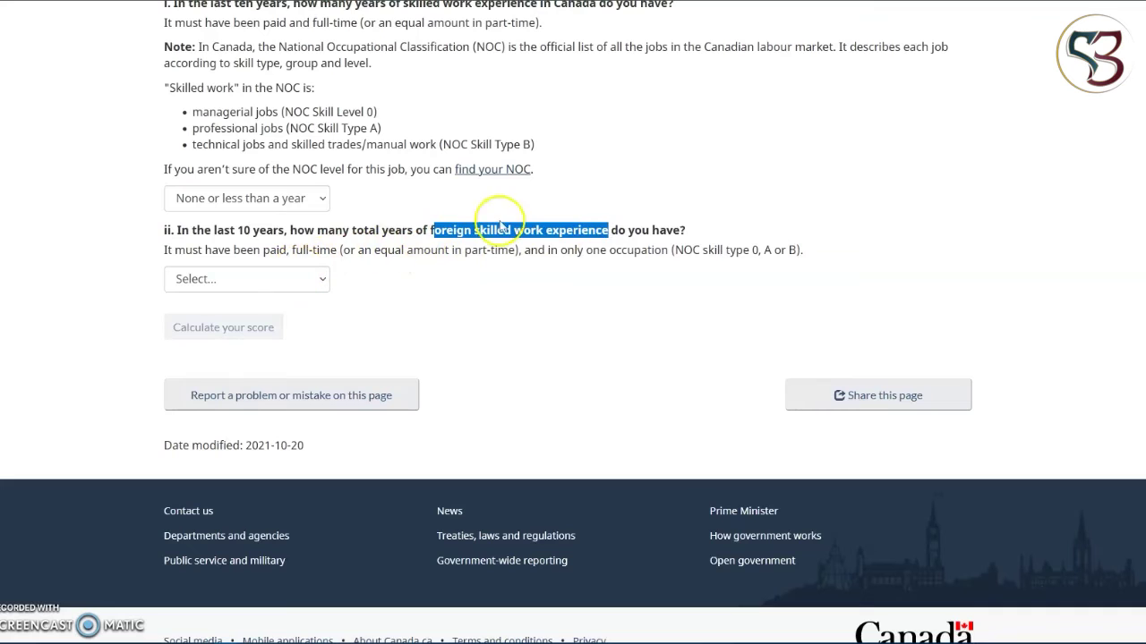
pyautogui.click(437, 233)
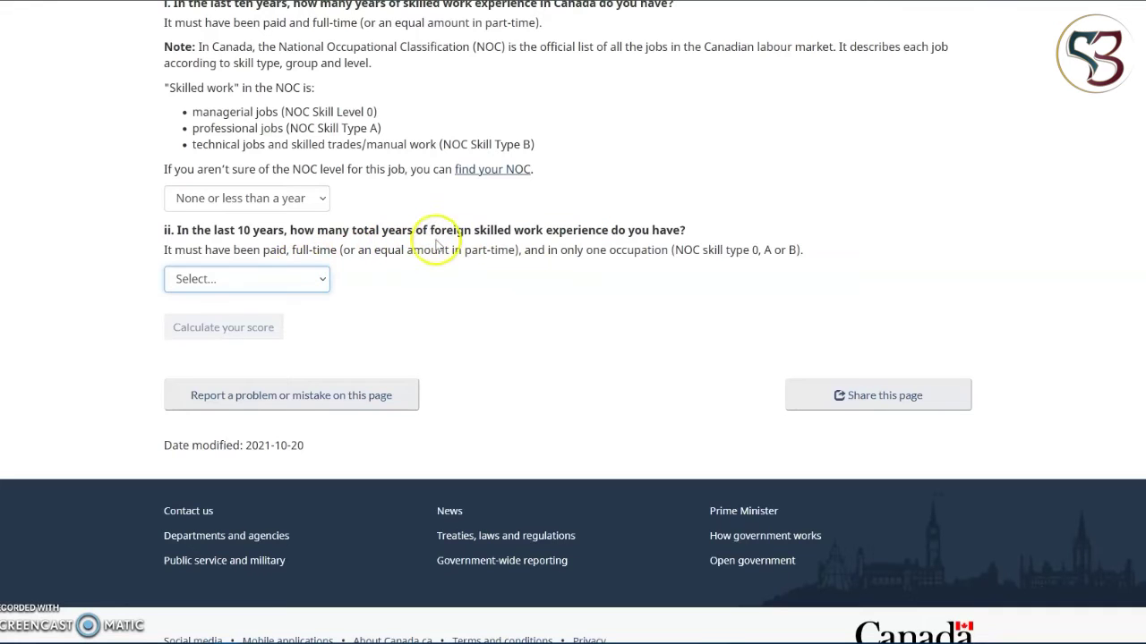
pyautogui.click(320, 285)
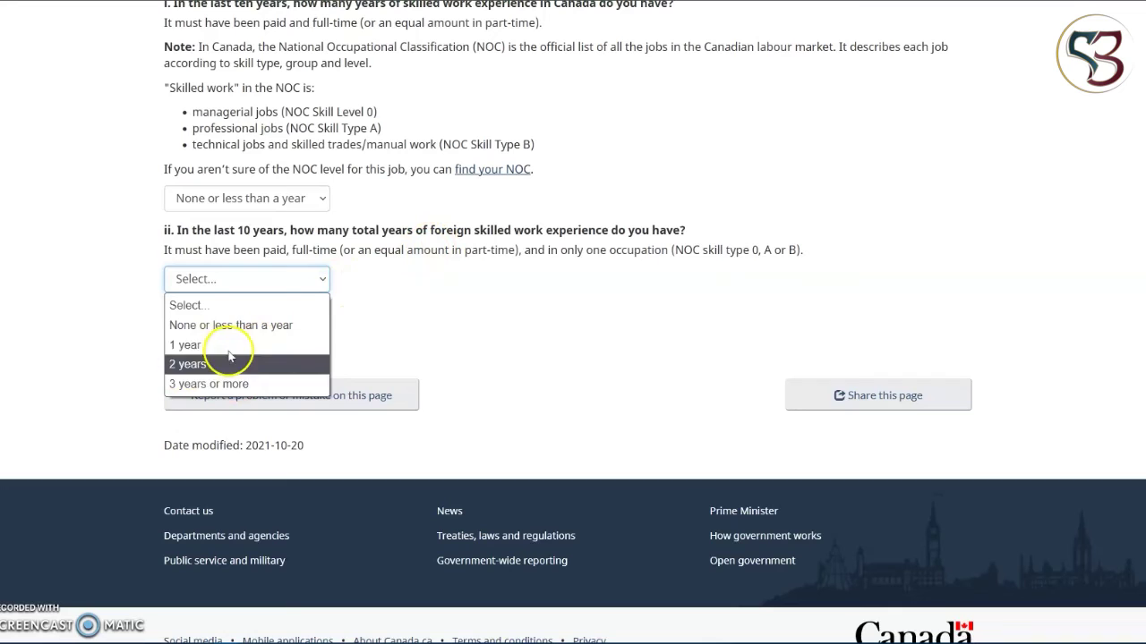
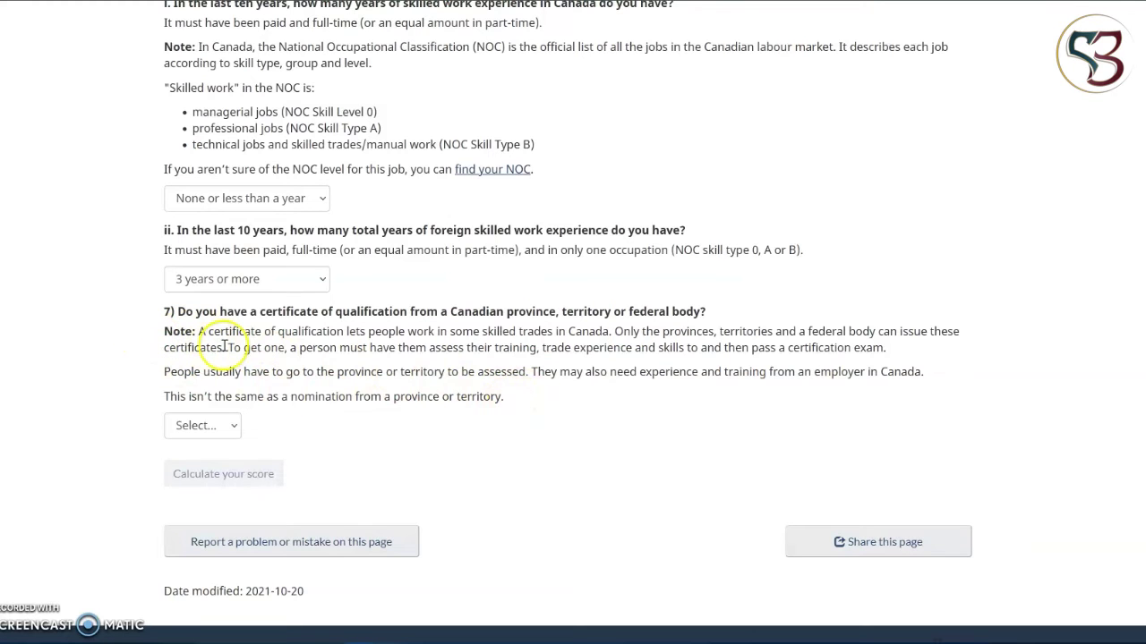
# Step: Recheck the education, language and work experience answers, and answer No to having a Canadian certificate of qualification in question 7
pyautogui.scroll(4, 223, 347)
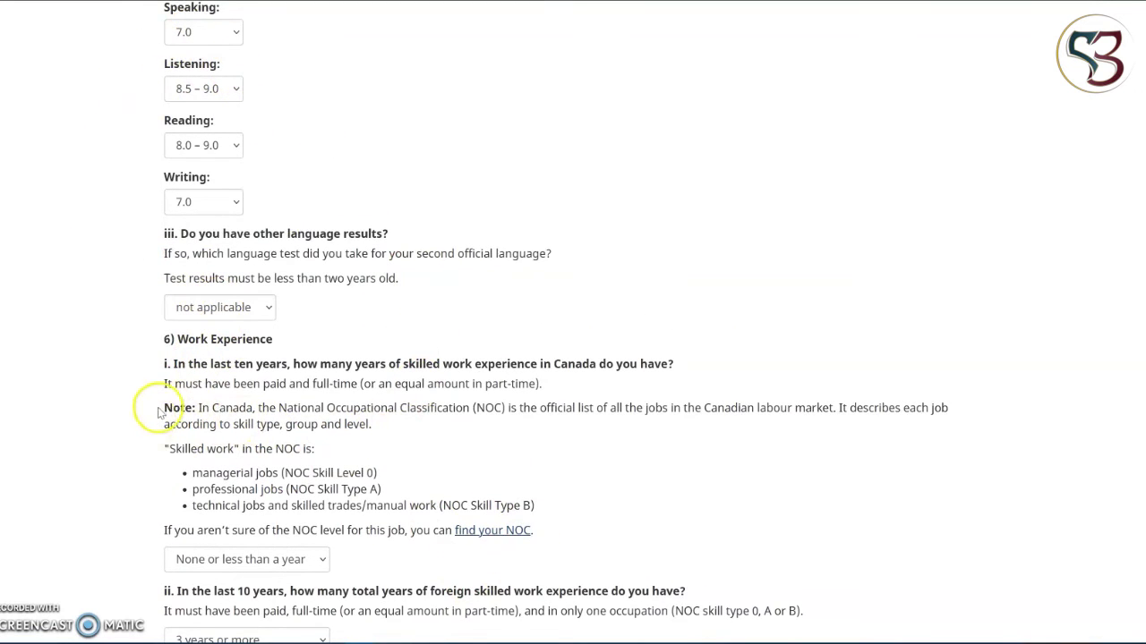
pyautogui.scroll(3, 197, 367)
pyautogui.scroll(3, 215, 279)
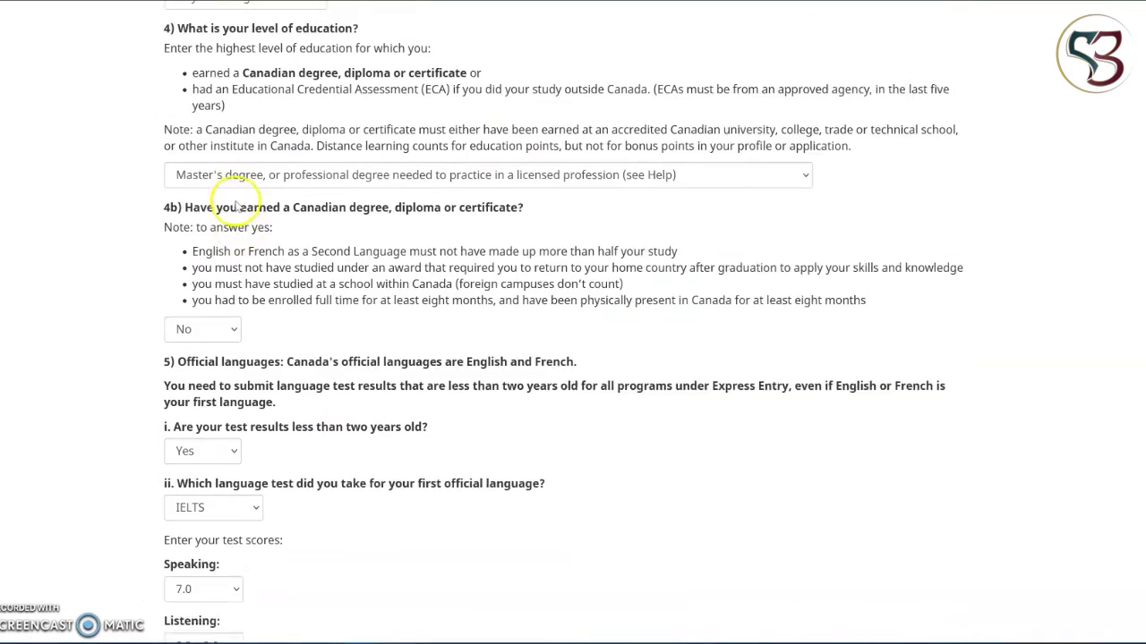
pyautogui.scroll(-2, 234, 250)
pyautogui.scroll(-3, 370, 376)
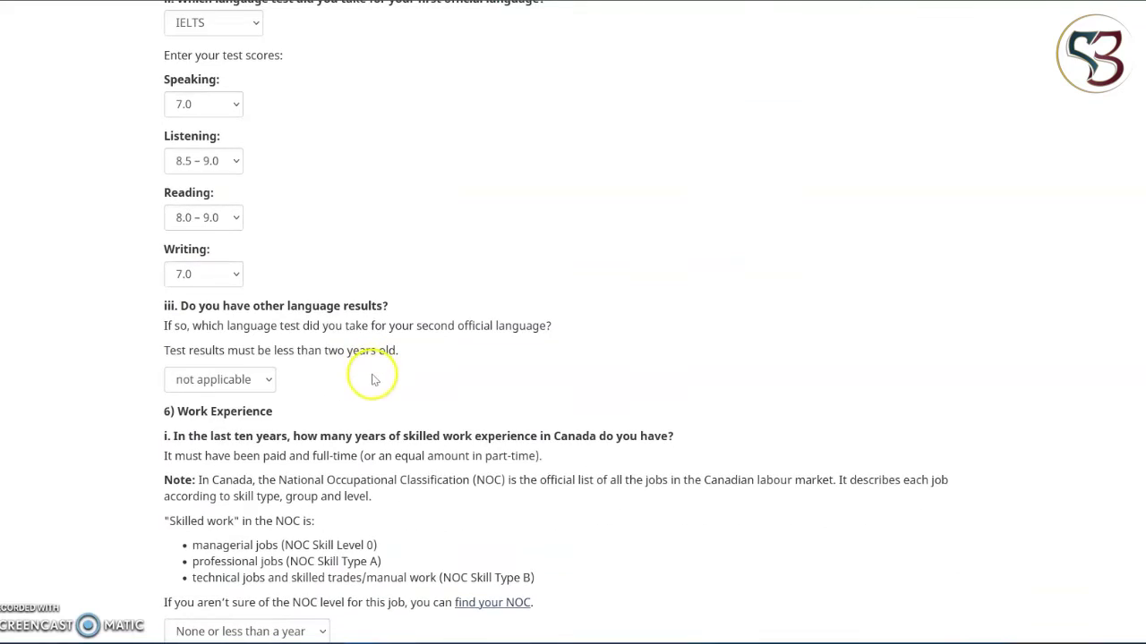
pyautogui.scroll(-2, 369, 461)
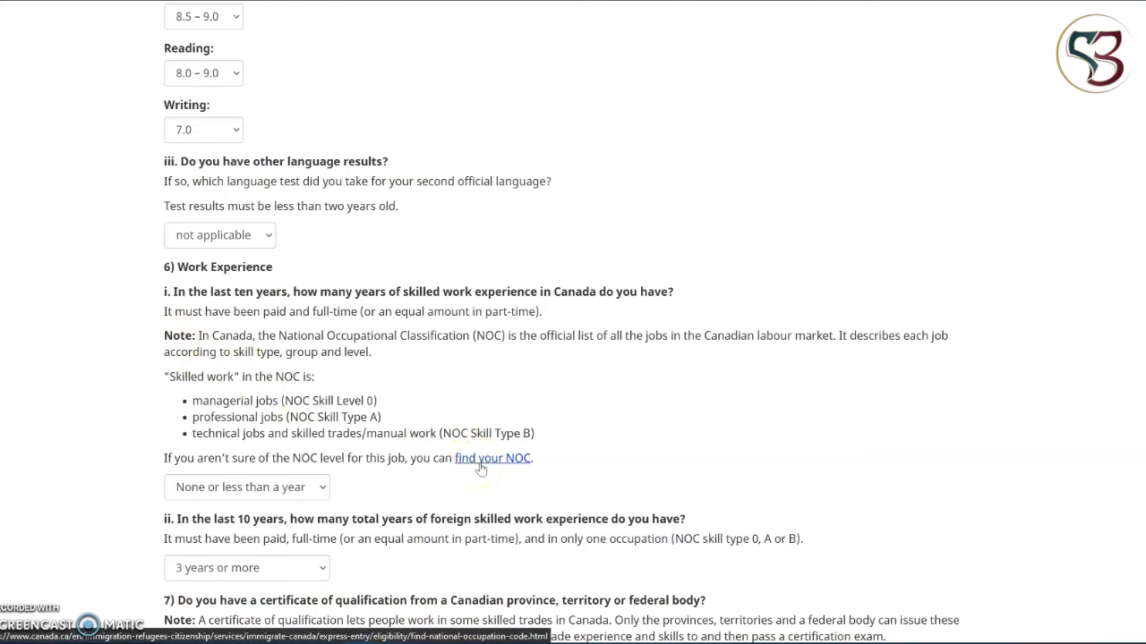
pyautogui.scroll(-3, 568, 367)
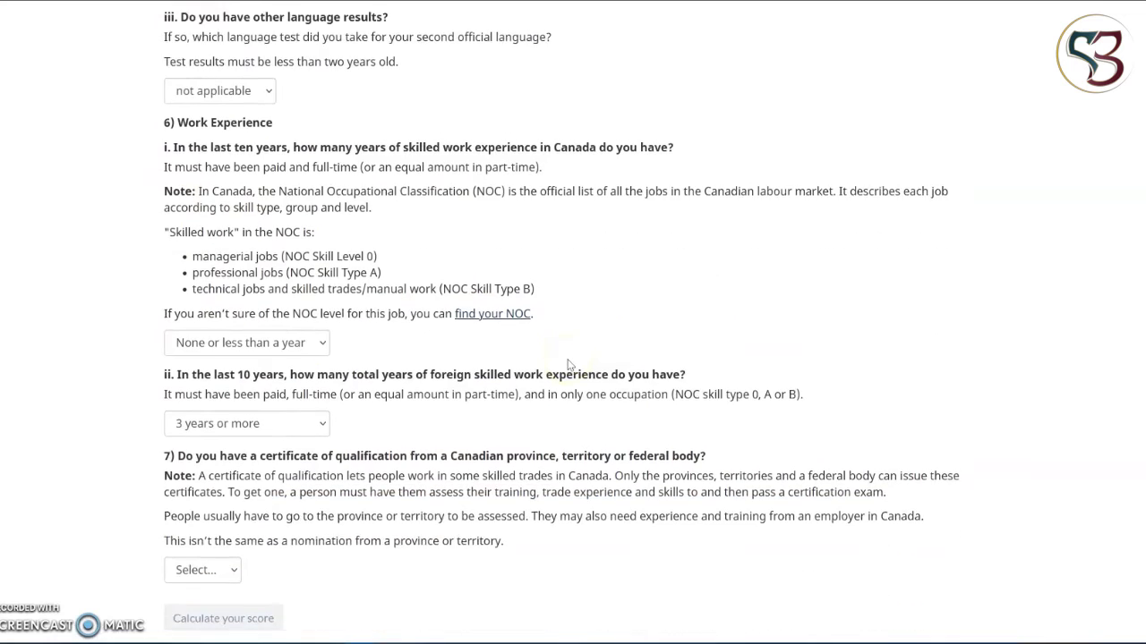
pyautogui.click(215, 428)
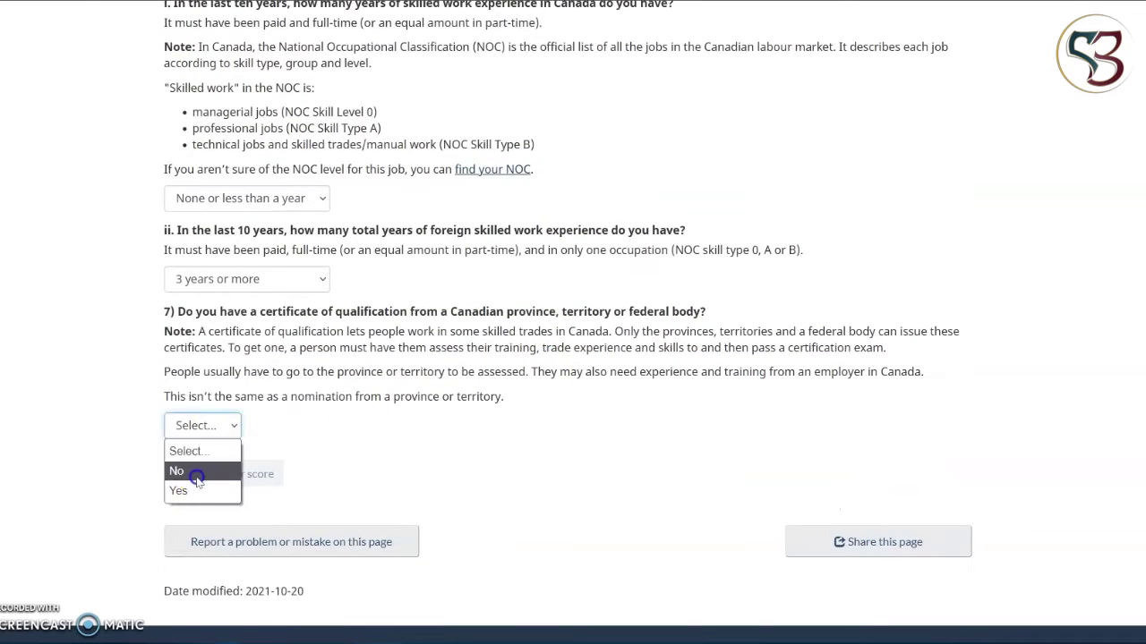
pyautogui.click(197, 475)
# Step: Answer No to the valid job offer in question 8 and No to the provincial or territorial nomination certificate in question 9
pyautogui.scroll(-2, 327, 385)
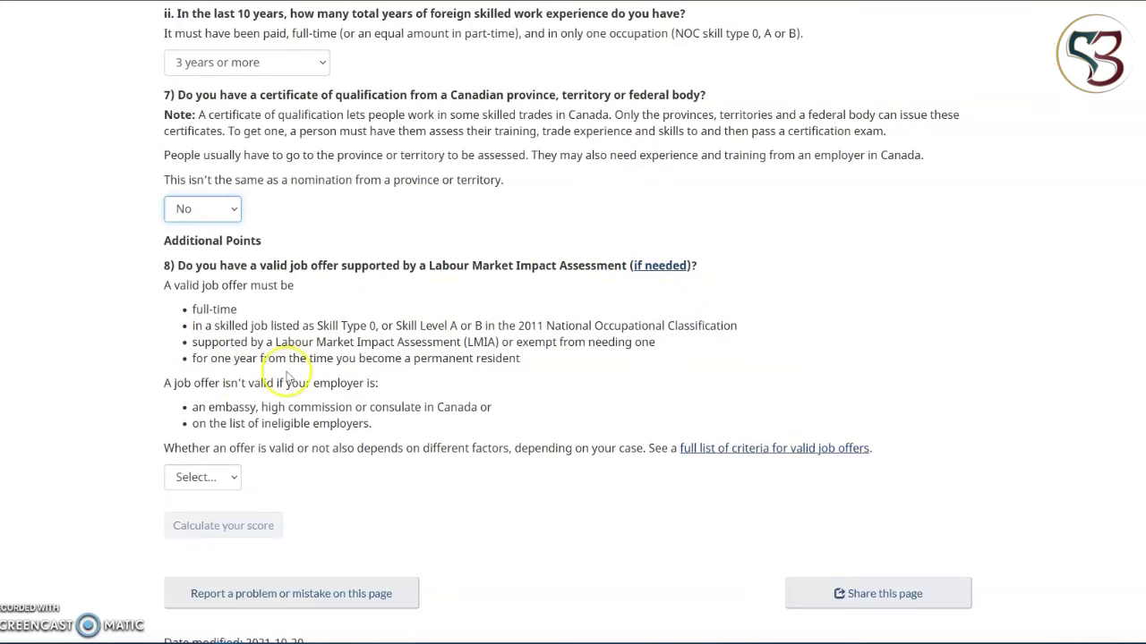
pyautogui.click(203, 477)
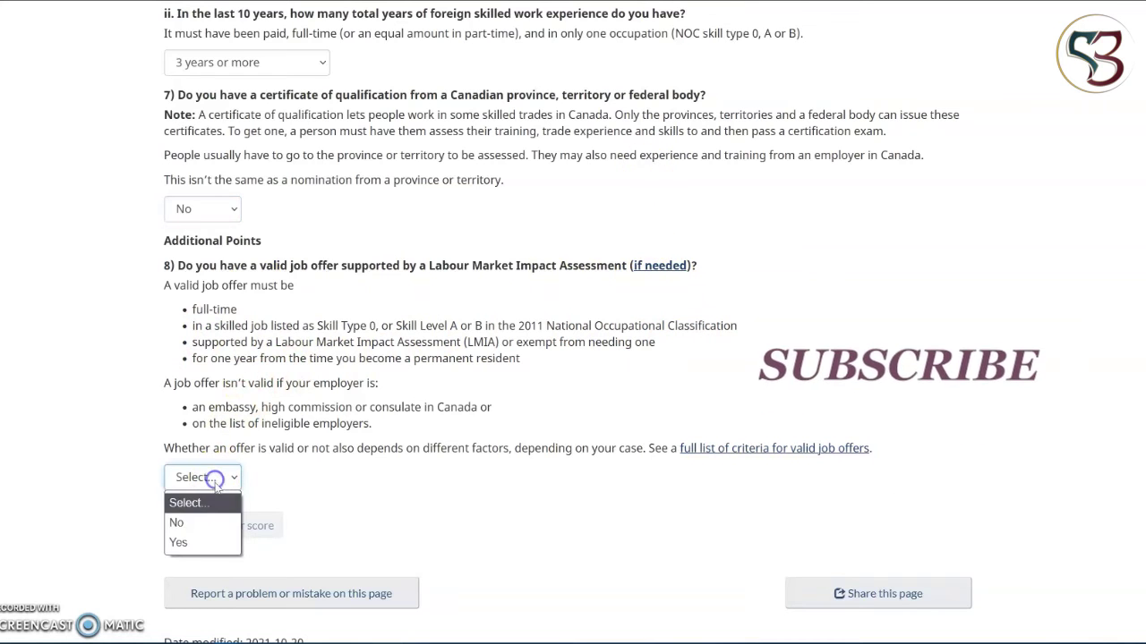
pyautogui.click(182, 523)
pyautogui.scroll(-3, 287, 403)
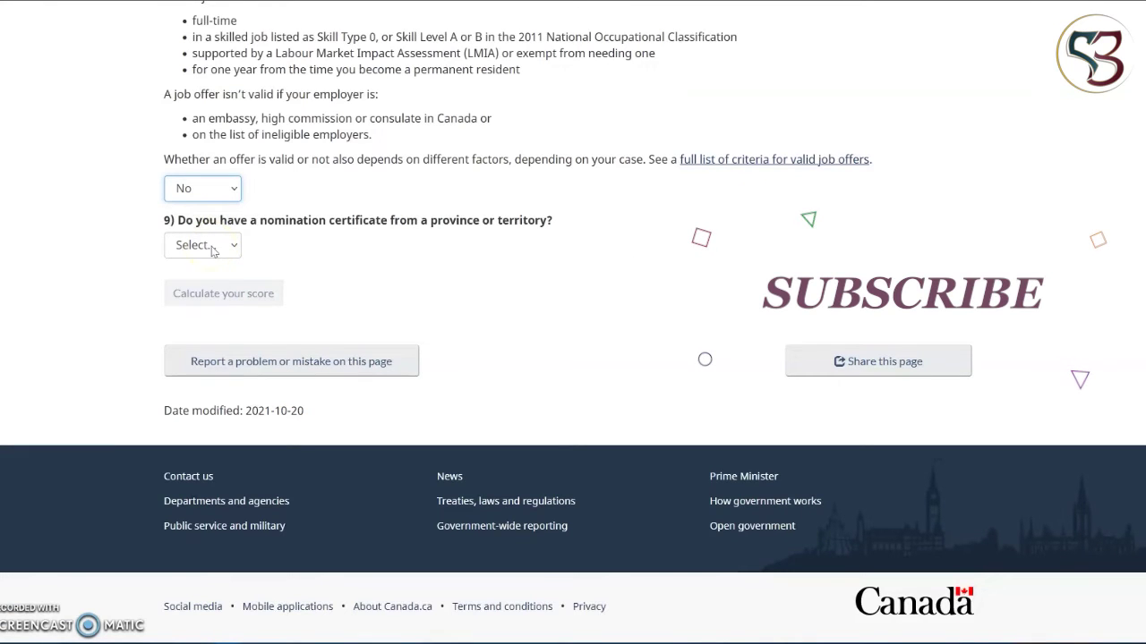
pyautogui.click(213, 252)
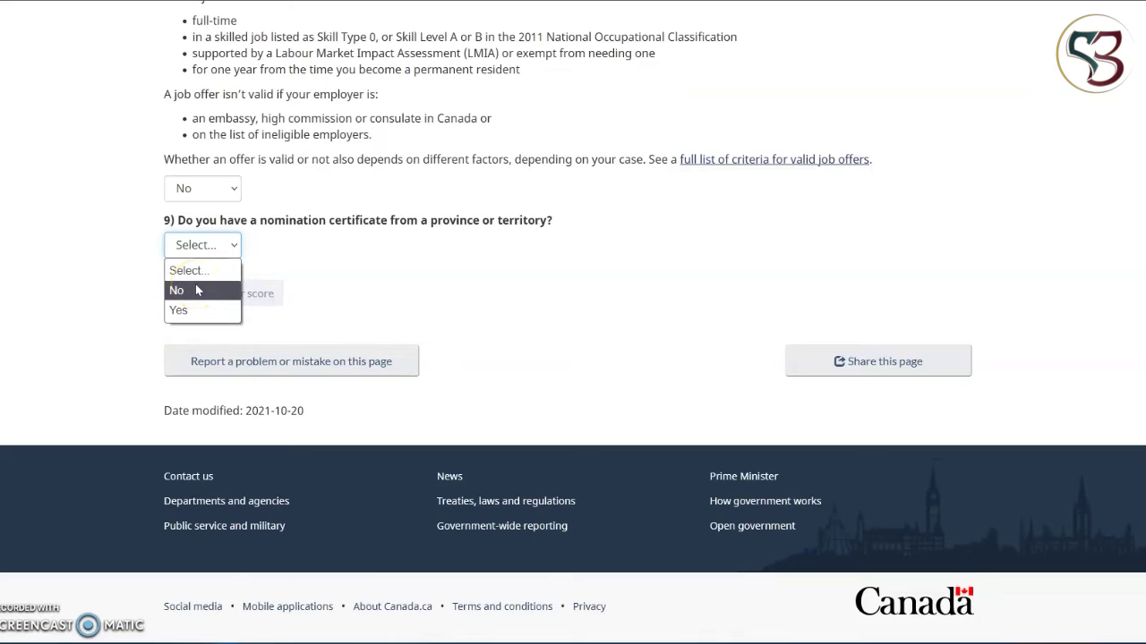
pyautogui.click(197, 289)
# Step: Answer No to having a brother or sister living in Canada as a citizen or permanent resident in question 10
pyautogui.scroll(-3, 224, 241)
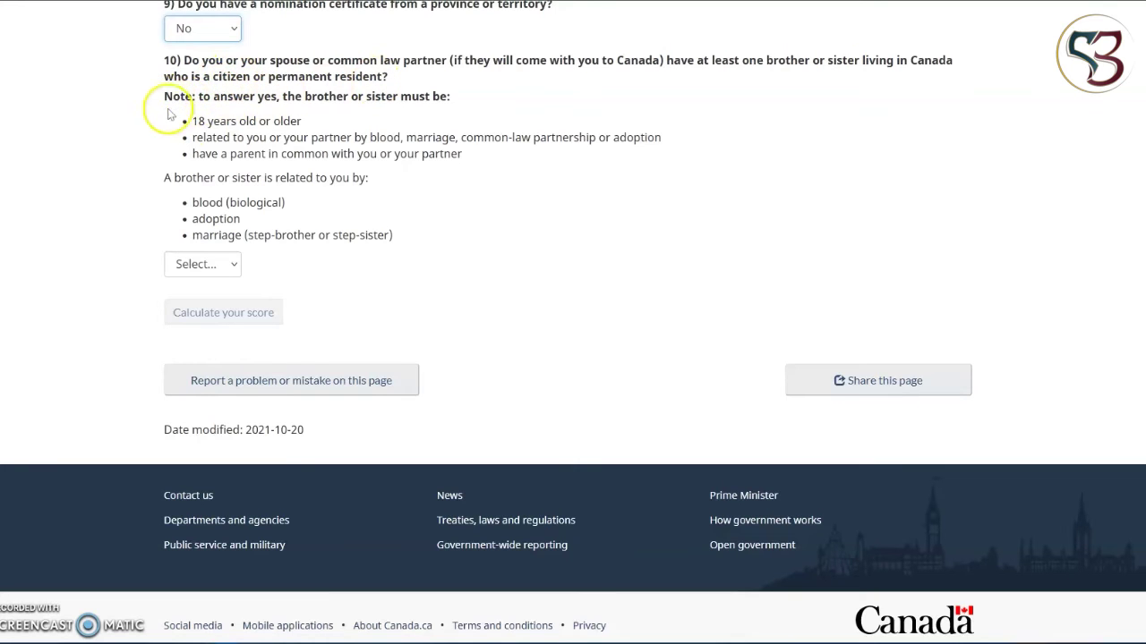
pyautogui.click(202, 264)
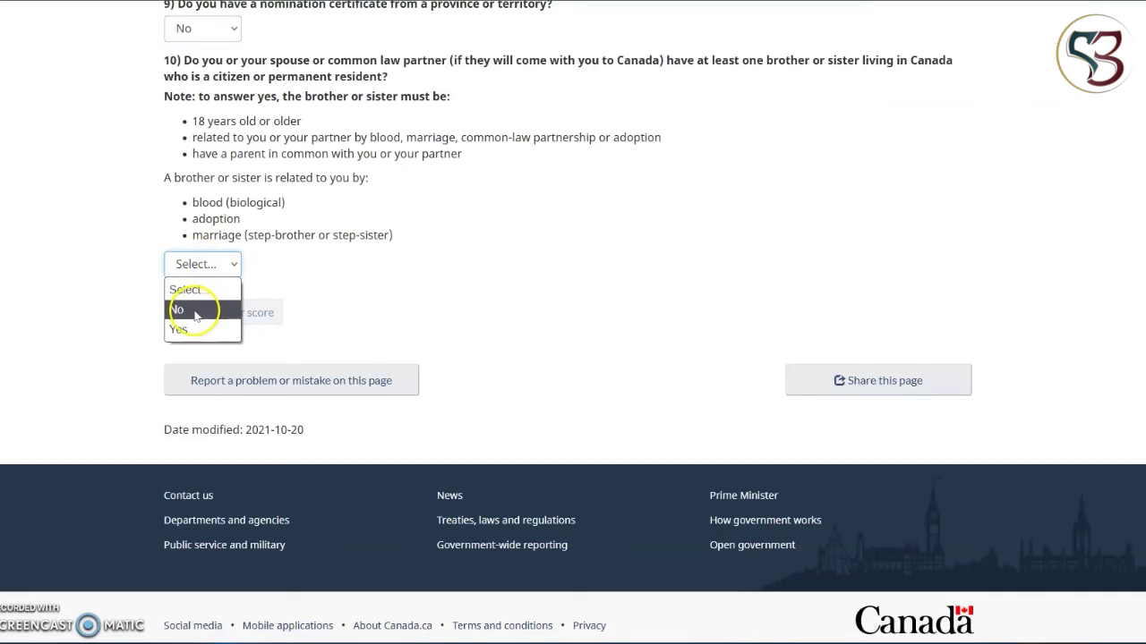
pyautogui.click(195, 310)
# Step: Review the Additional Points section, covering the job offer, nomination certificate and sibling questions
pyautogui.scroll(-2, 486, 200)
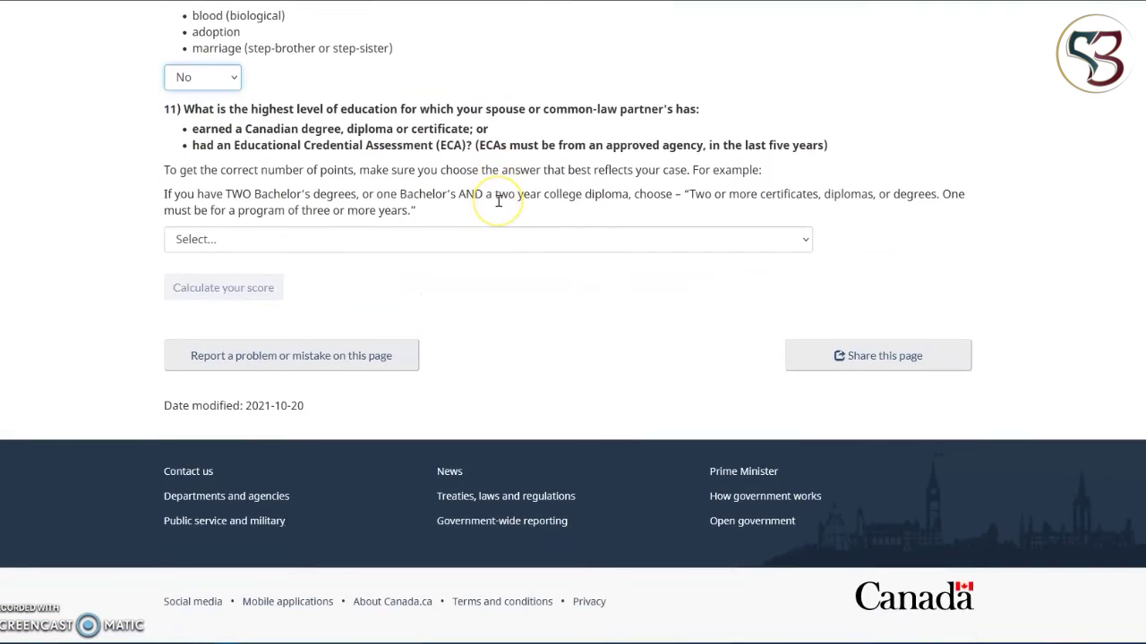
pyautogui.scroll(4, 498, 200)
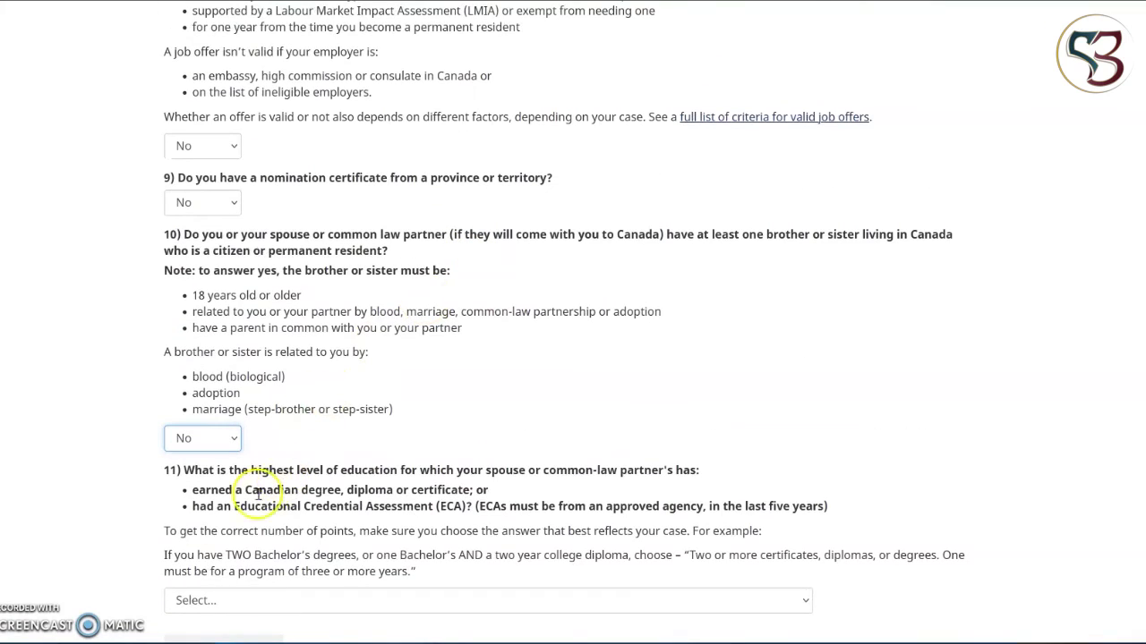
pyautogui.scroll(3, 260, 501)
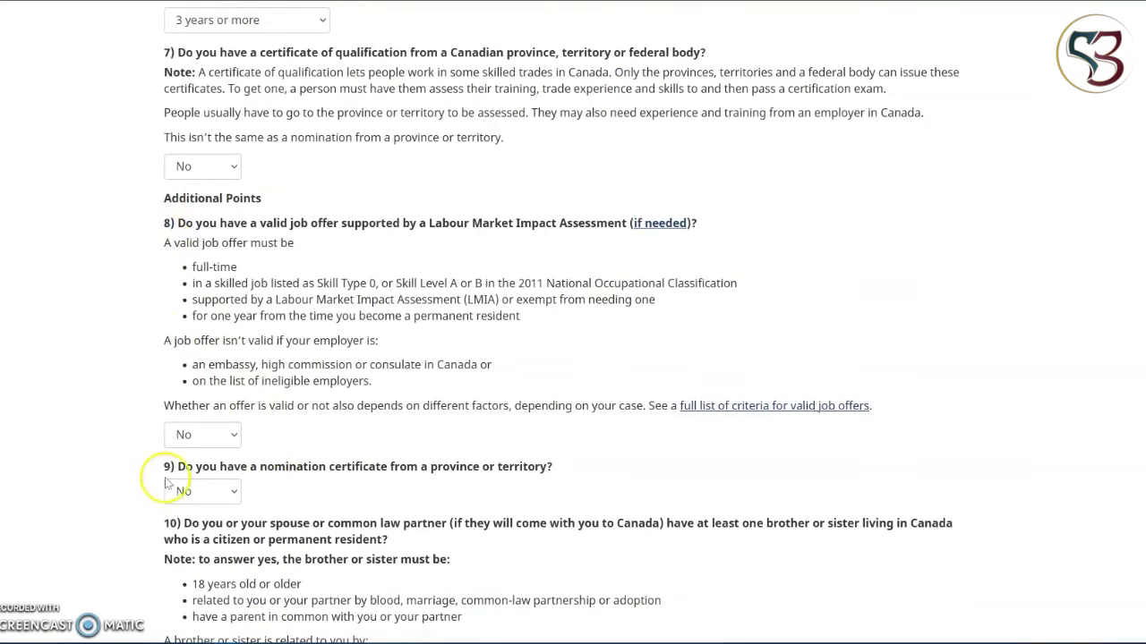
pyautogui.scroll(-3, 169, 479)
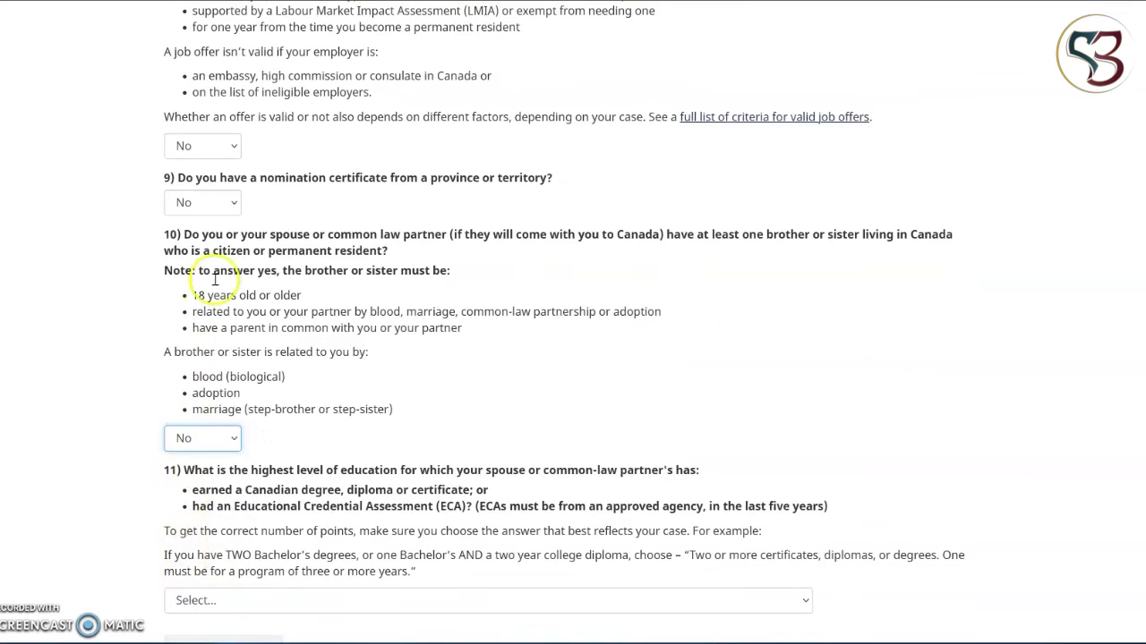
pyautogui.scroll(3, 228, 278)
pyautogui.moveTo(162, 204); pyautogui.dragTo(269, 201)
pyautogui.click(470, 311)
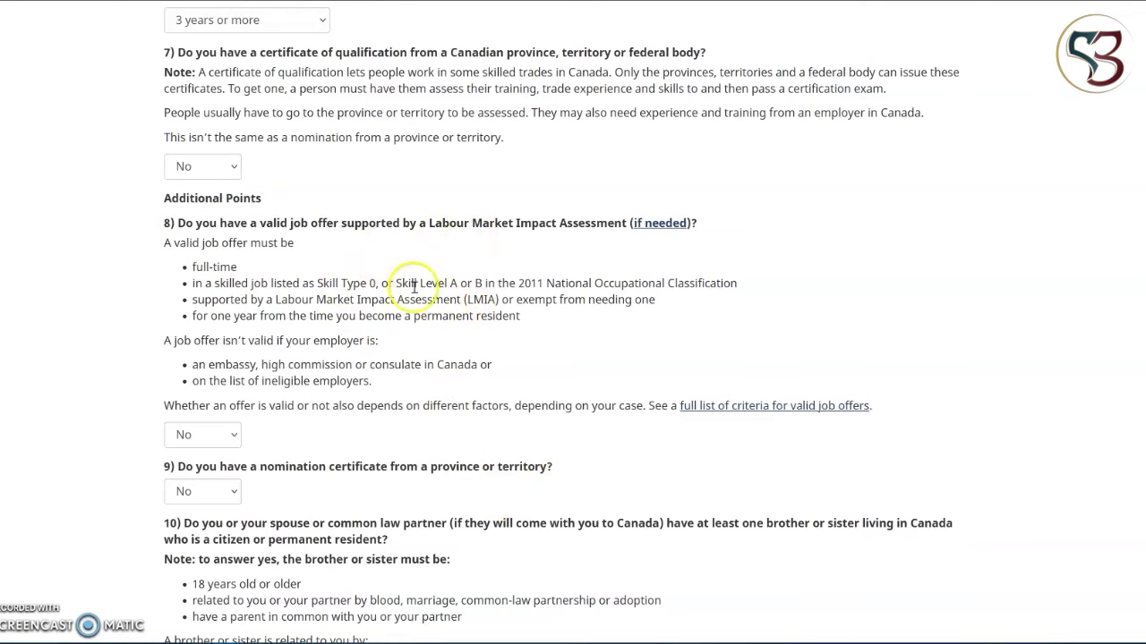
# Step: Answer question 11 on the spouse's highest level of education with Bachelor's degree (three or more year program)
pyautogui.scroll(-1, 396, 307)
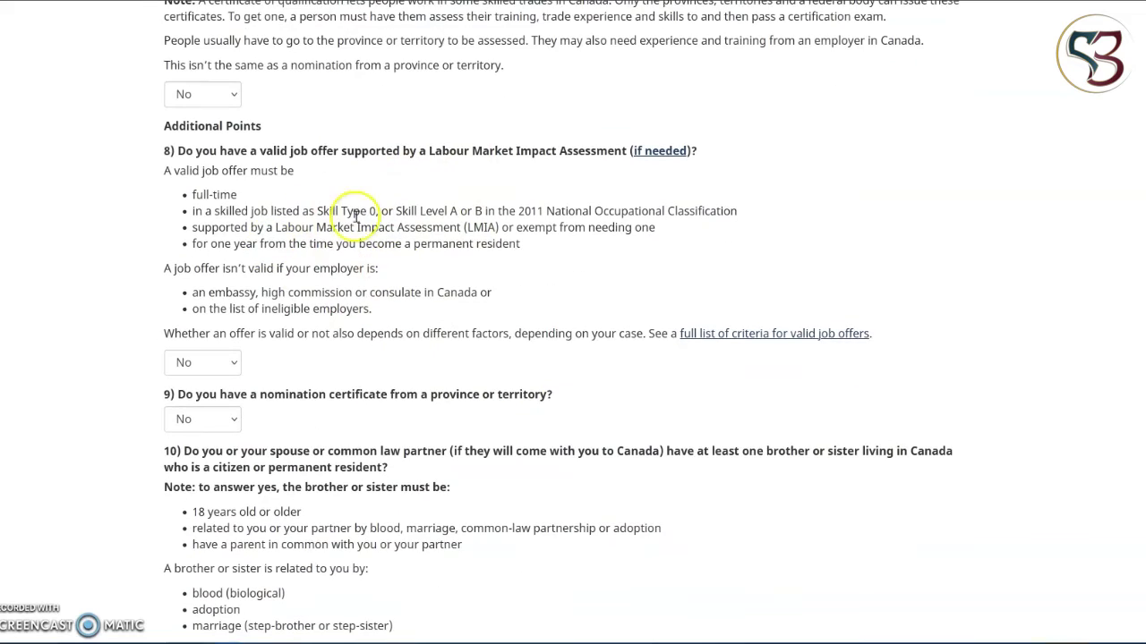
pyautogui.scroll(-1, 351, 385)
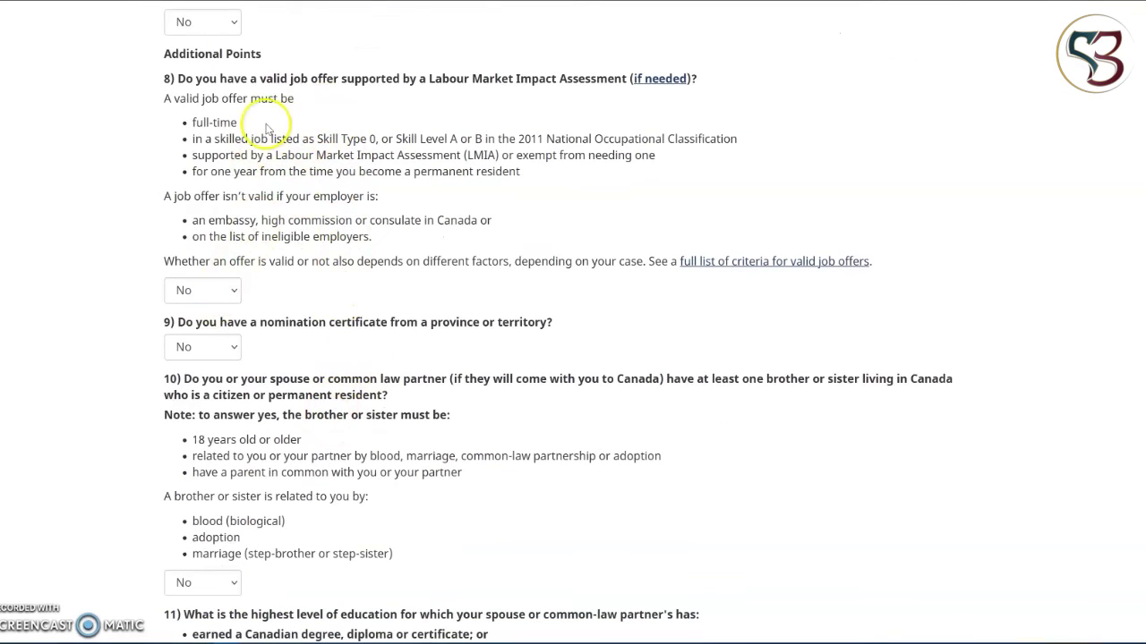
pyautogui.moveTo(223, 51); pyautogui.dragTo(157, 52)
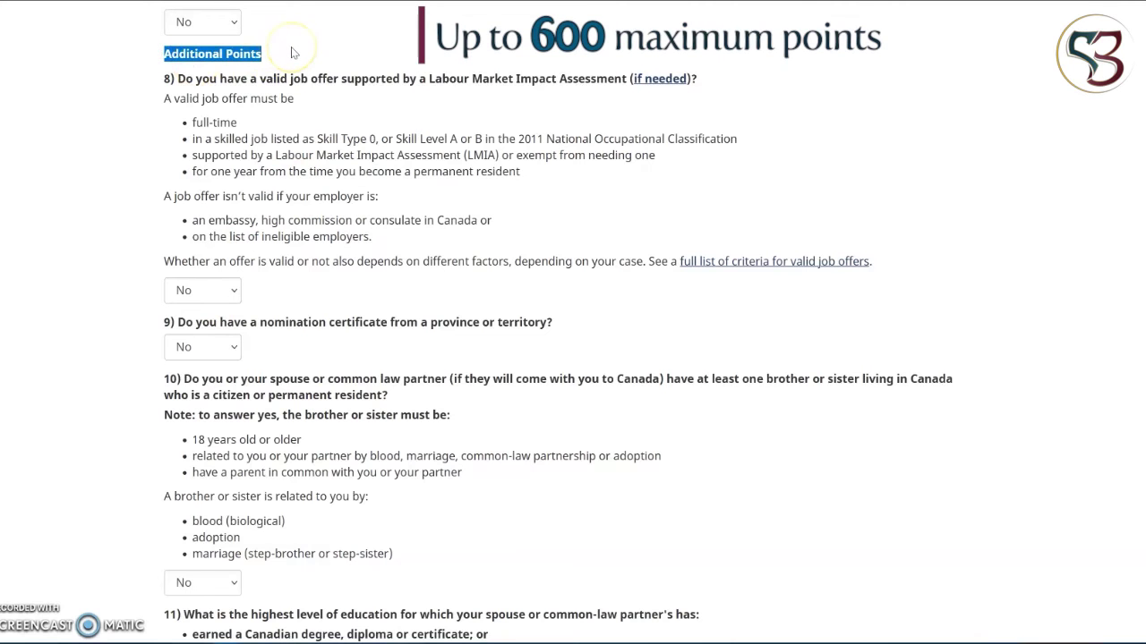
pyautogui.scroll(-3, 396, 256)
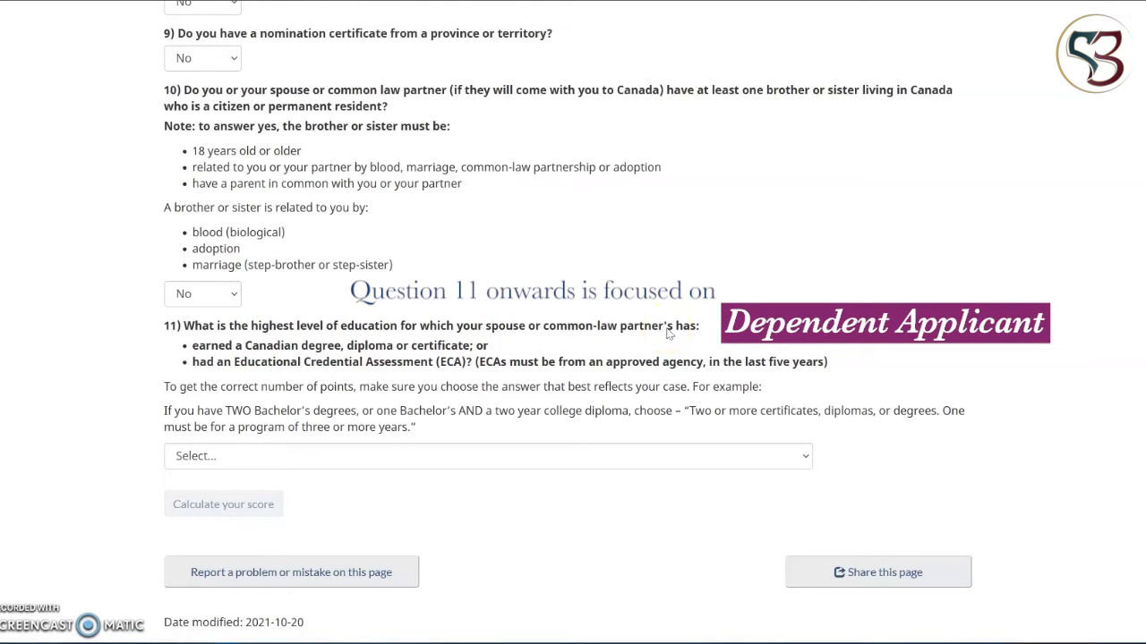
pyautogui.click(493, 457)
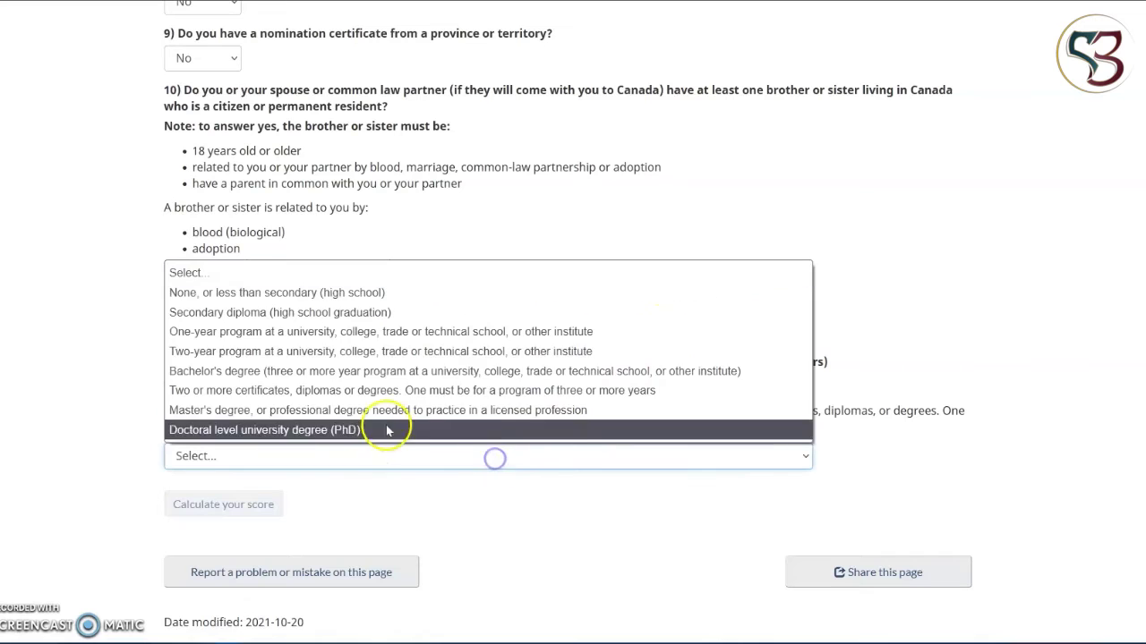
pyautogui.click(284, 371)
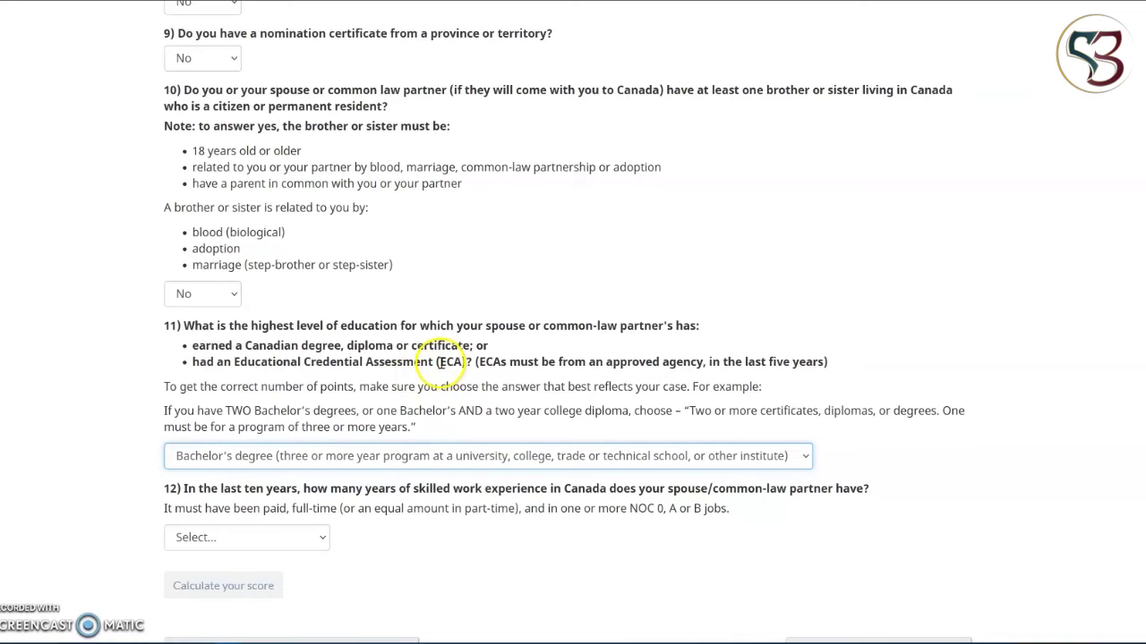
# Step: Answer question 12 on the spouse's skilled work experience in Canada with None or less than a year
pyautogui.scroll(-3, 443, 358)
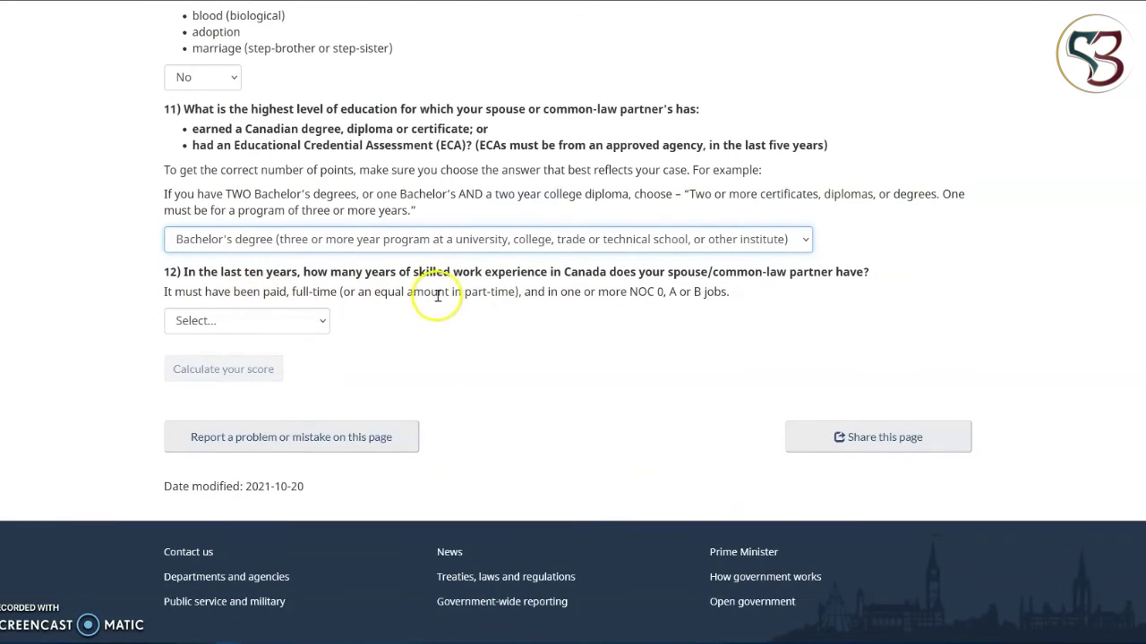
pyautogui.moveTo(552, 271); pyautogui.dragTo(598, 272)
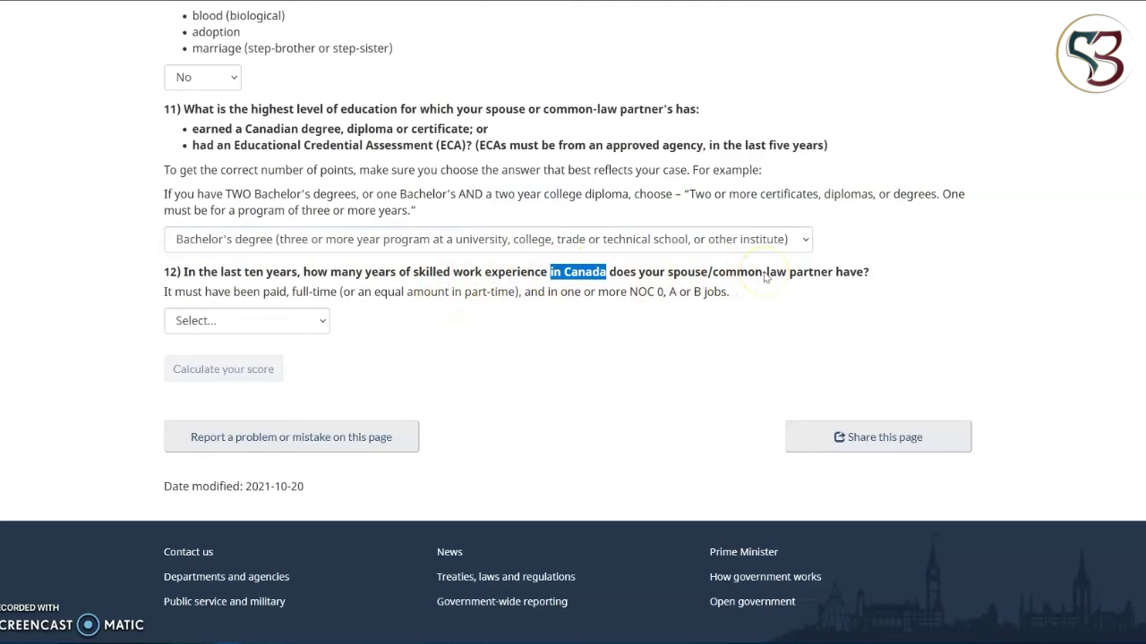
pyautogui.click(290, 322)
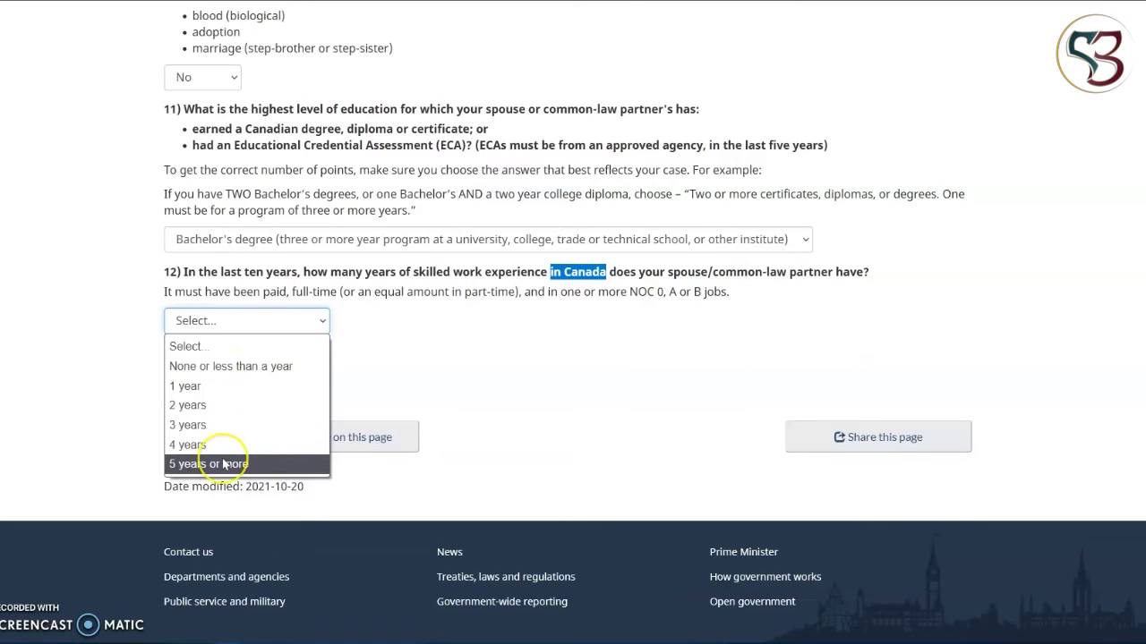
pyautogui.click(263, 368)
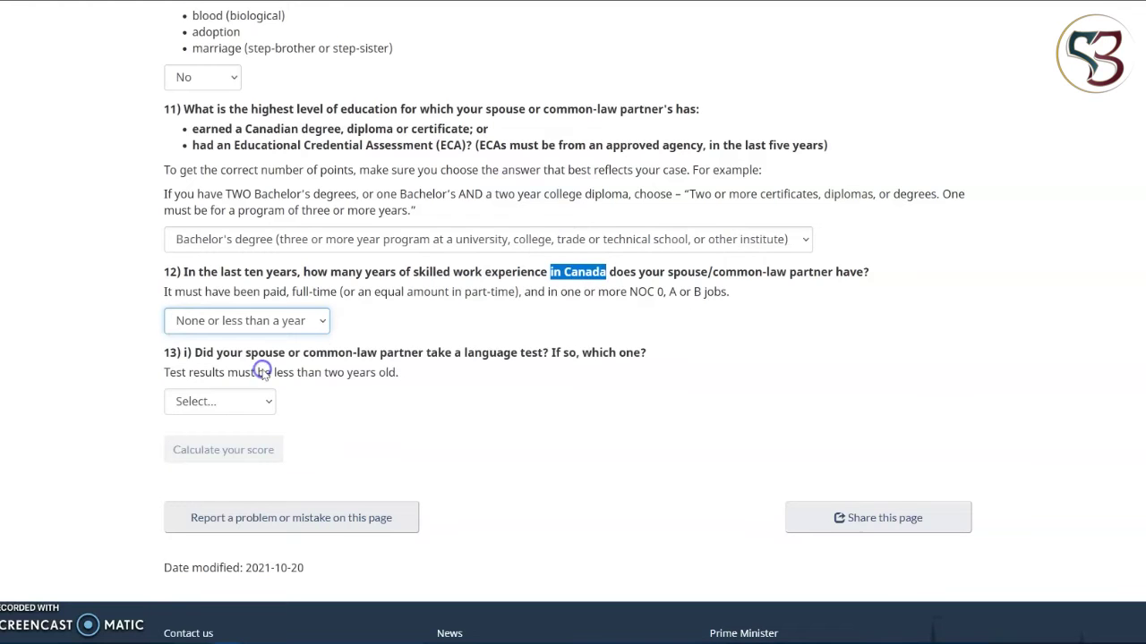
# Step: Choose IELTS as the spouse's language test in question 13
pyautogui.scroll(-2, 264, 373)
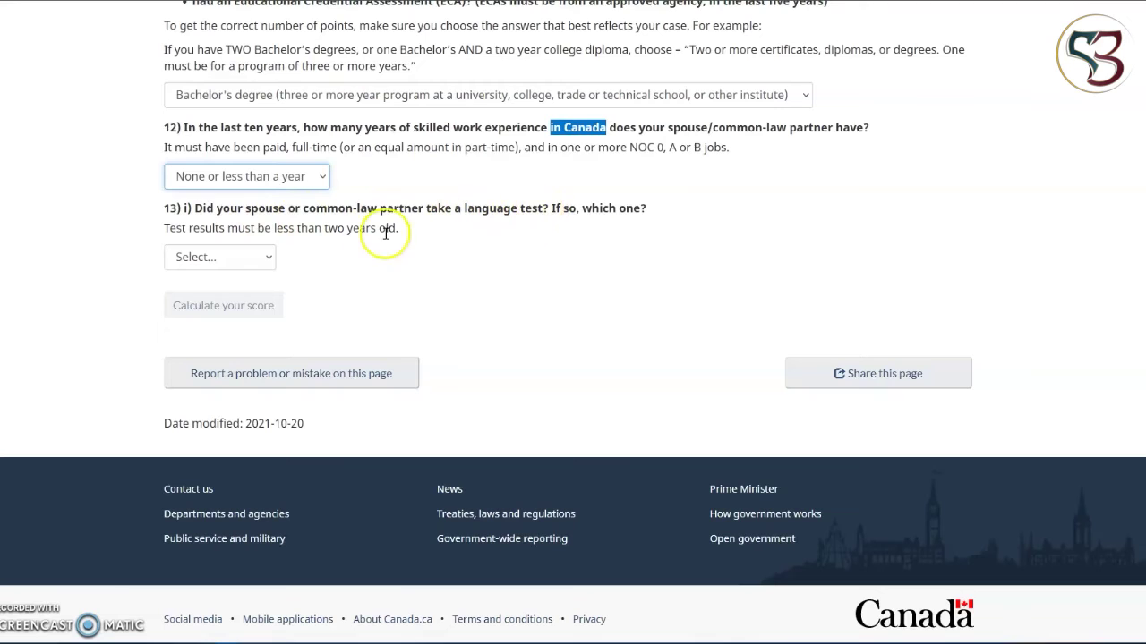
pyautogui.click(249, 260)
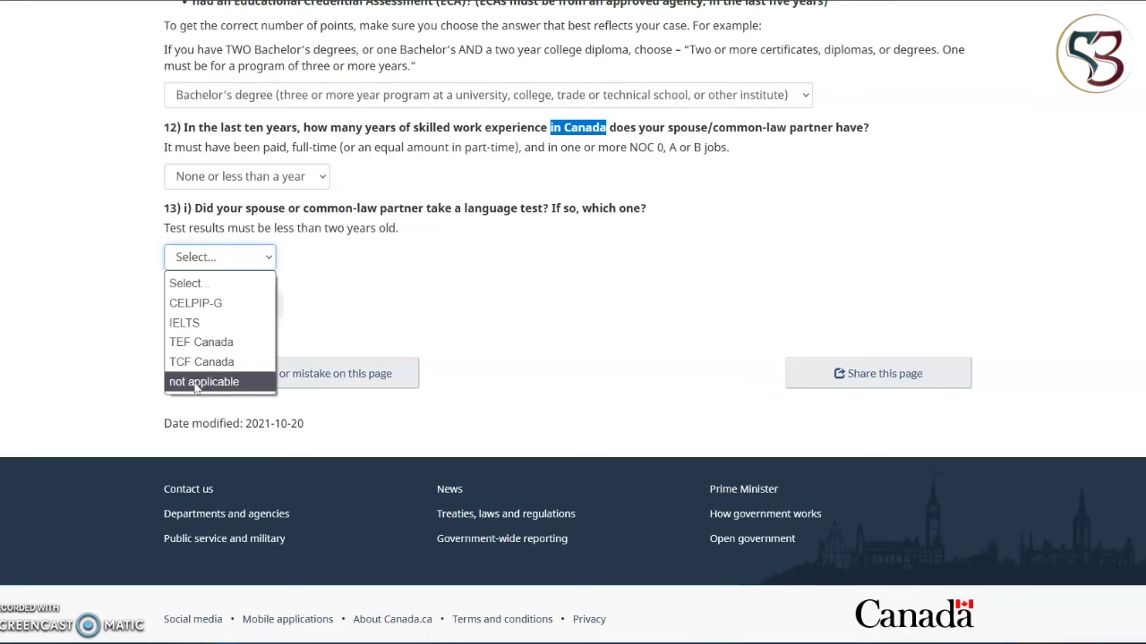
pyautogui.click(218, 324)
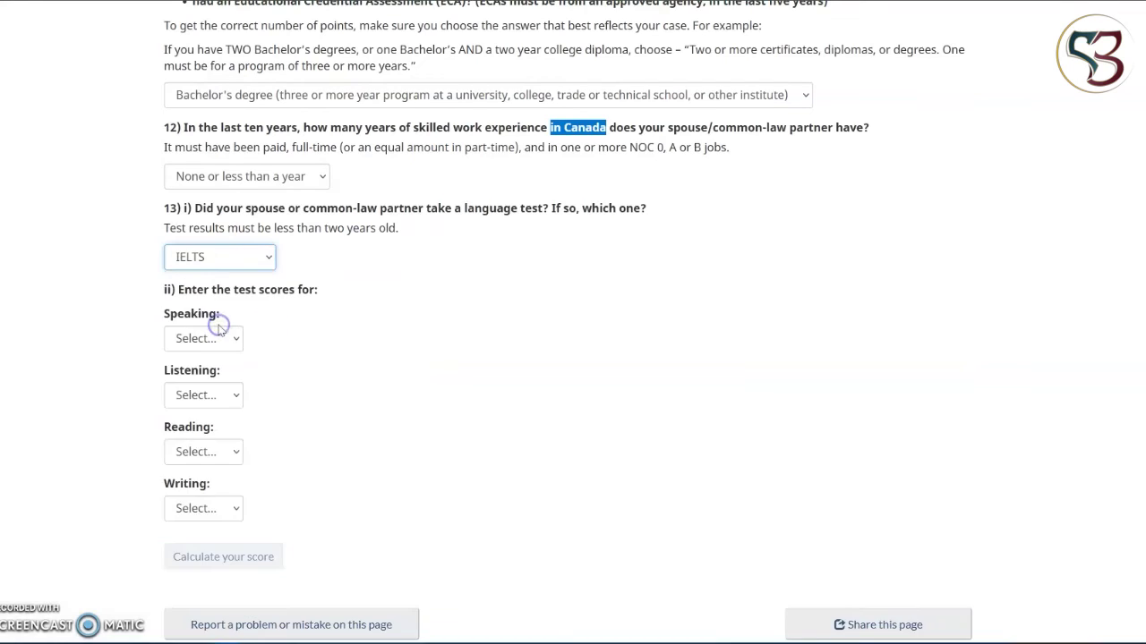
# Step: Enter the spouse's IELTS scores as speaking 7.0, listening 8.0, reading 7.0 - 7.5 and writing 7.0, and calculate the CRS score
pyautogui.scroll(-2, 224, 324)
pyautogui.click(212, 193)
pyautogui.click(196, 259)
pyautogui.click(195, 251)
pyautogui.click(193, 318)
pyautogui.click(191, 307)
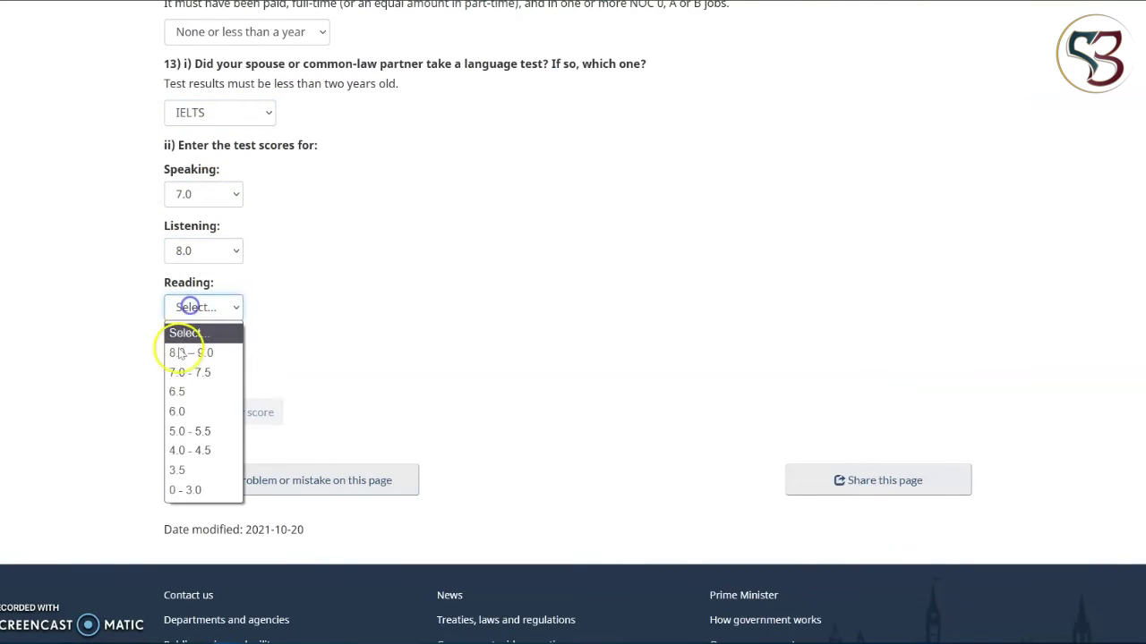
pyautogui.click(194, 371)
pyautogui.click(185, 358)
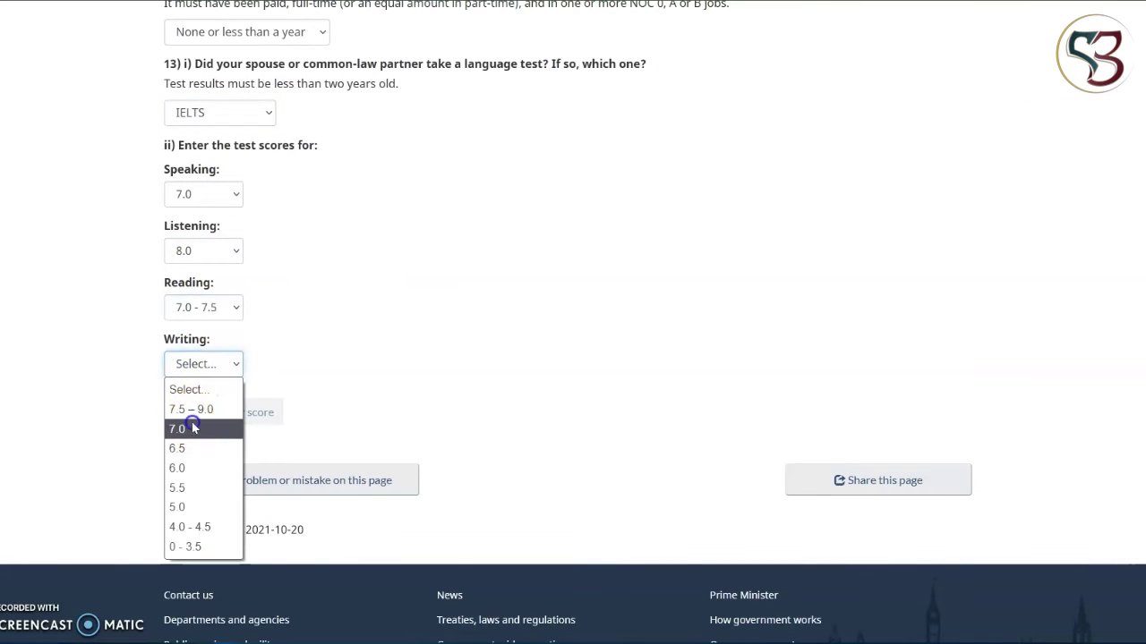
pyautogui.click(184, 428)
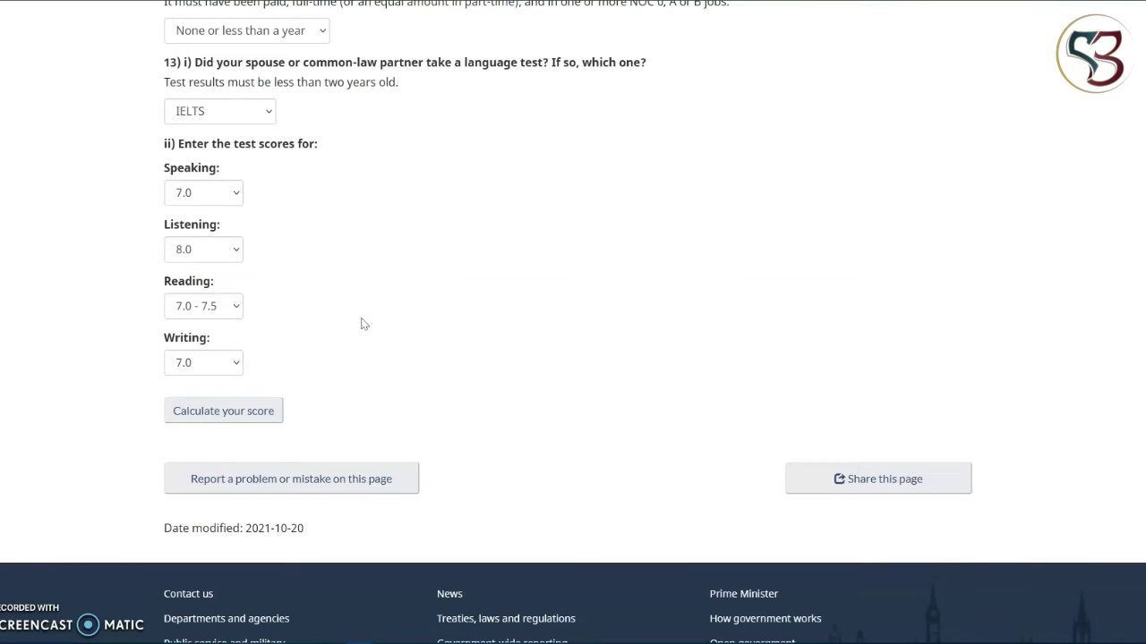
pyautogui.click(248, 415)
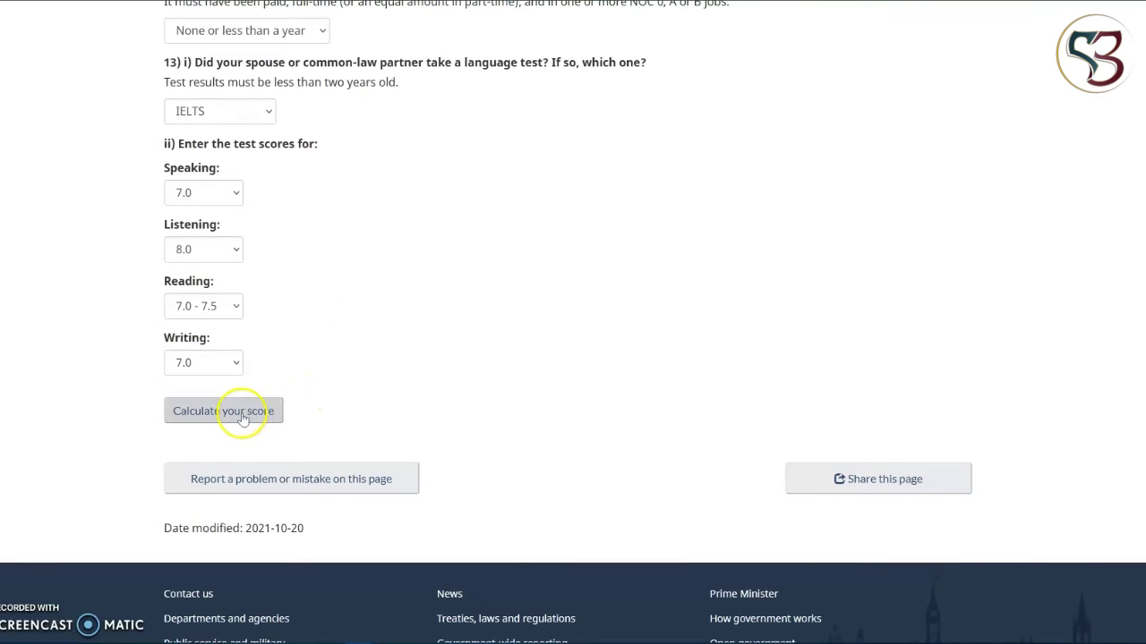
# Step: Review the results breakdown, from the core, spouse, skill transferability and additional points sections to the Comprehensive Ranking System grand total
pyautogui.scroll(-1, 448, 358)
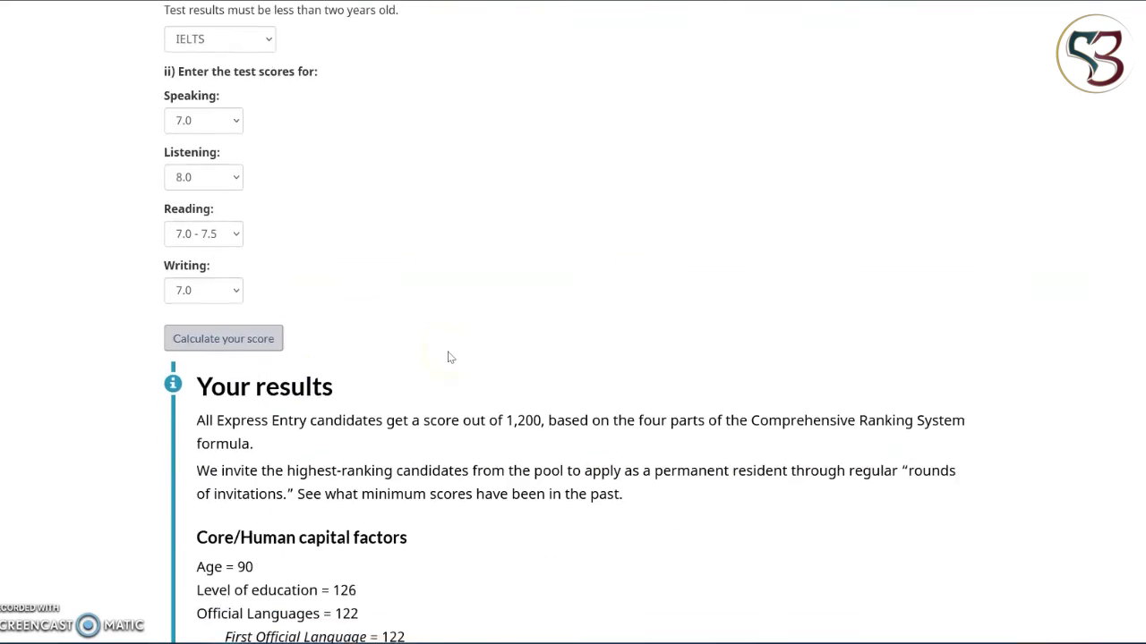
pyautogui.scroll(-1, 450, 357)
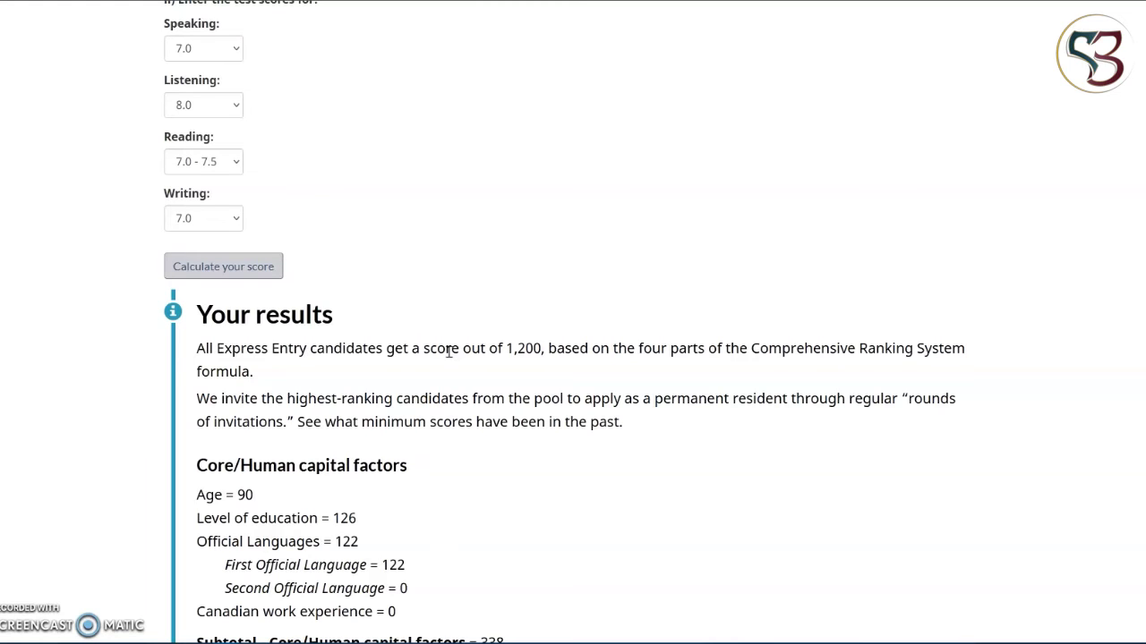
pyautogui.click(506, 350)
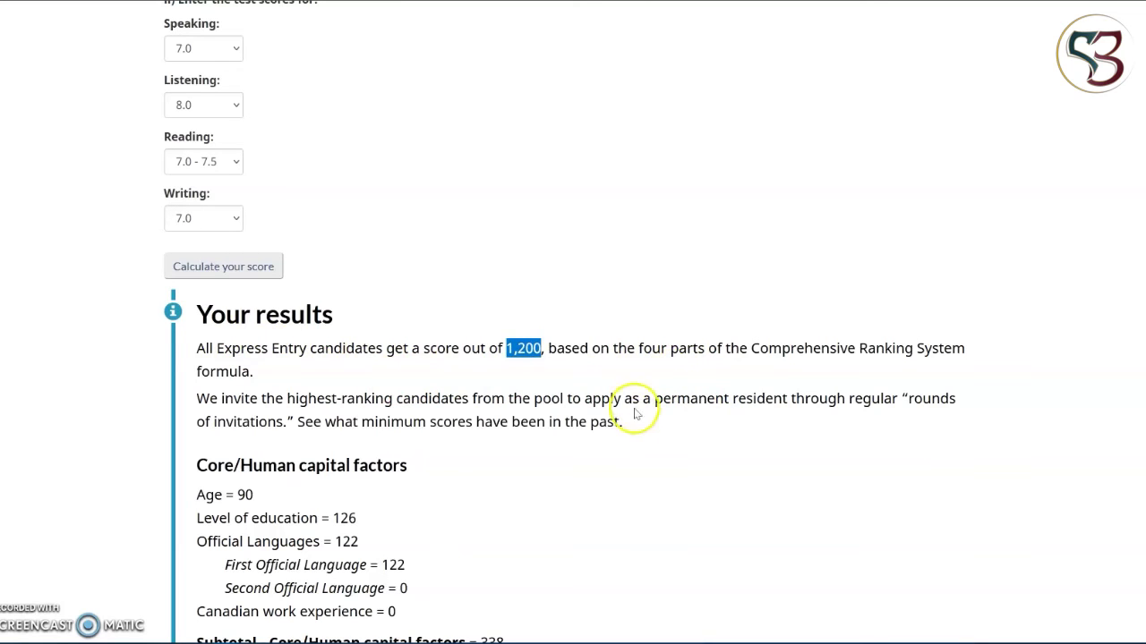
pyautogui.scroll(-3, 631, 421)
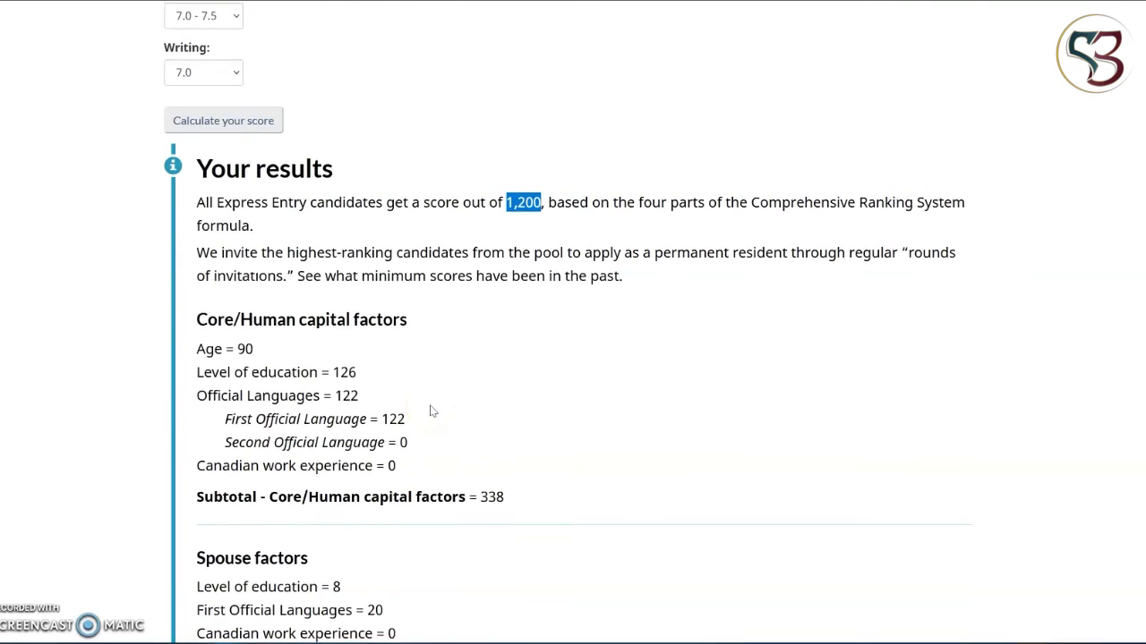
pyautogui.click(347, 418)
pyautogui.scroll(-3, 346, 418)
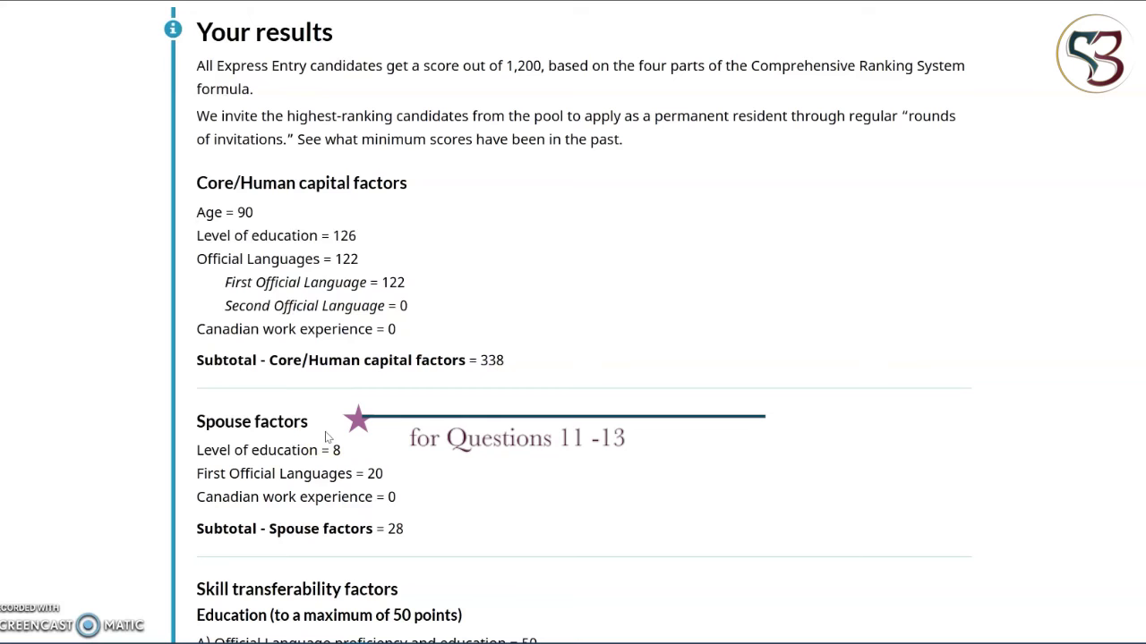
pyautogui.click(400, 500)
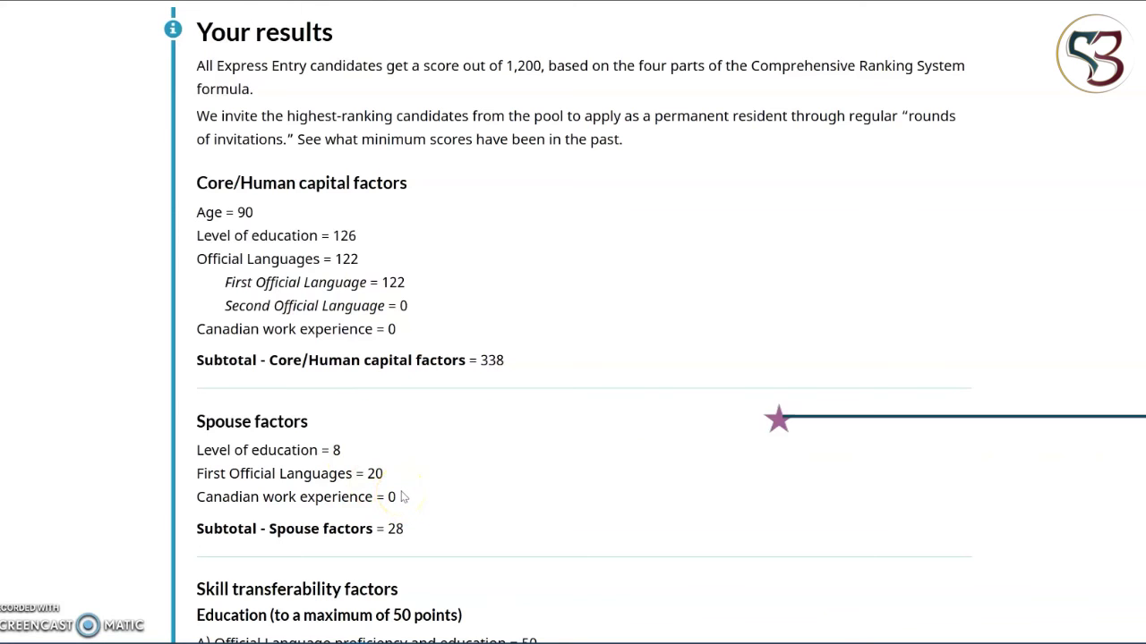
pyautogui.scroll(-8, 402, 491)
pyautogui.scroll(-2, 403, 475)
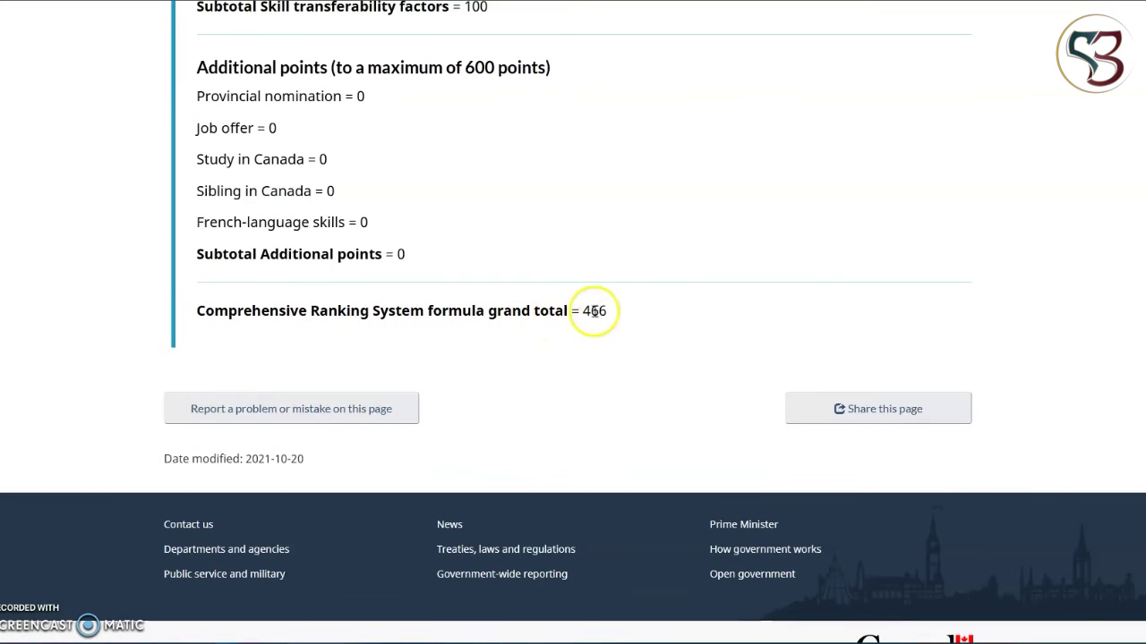
pyautogui.moveTo(585, 311); pyautogui.dragTo(618, 314)
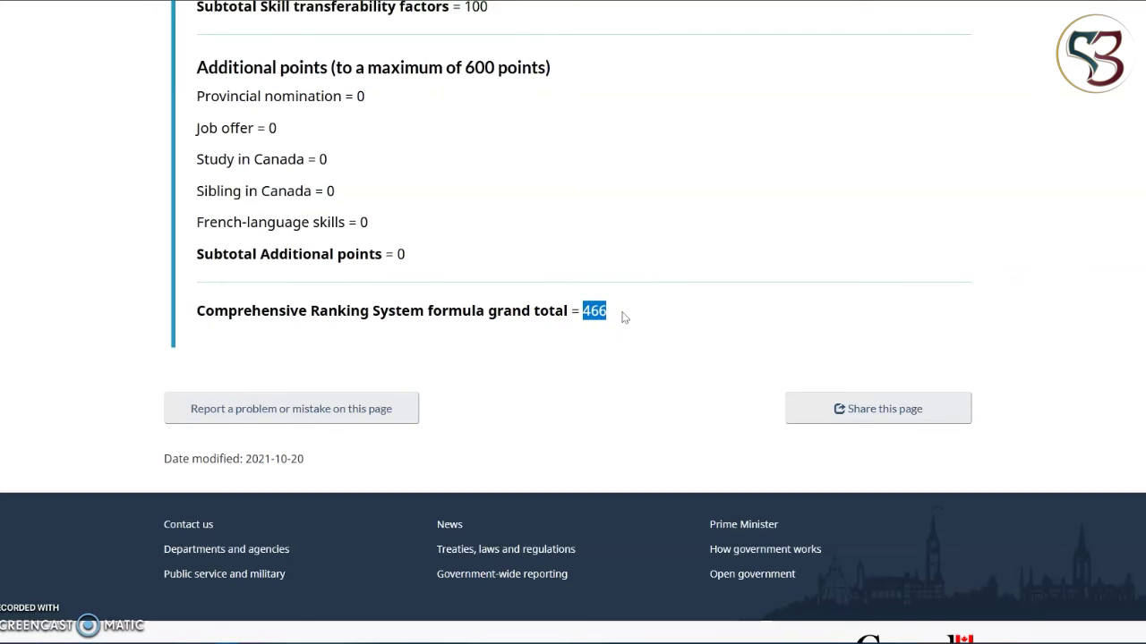
pyautogui.click(625, 316)
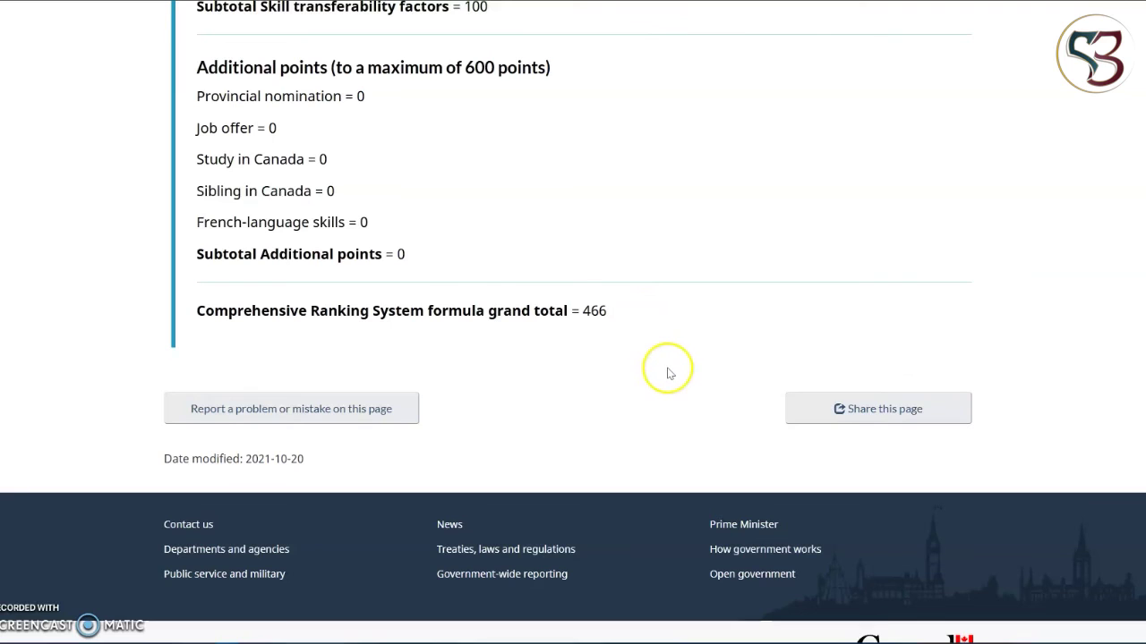
pyautogui.press('Home')
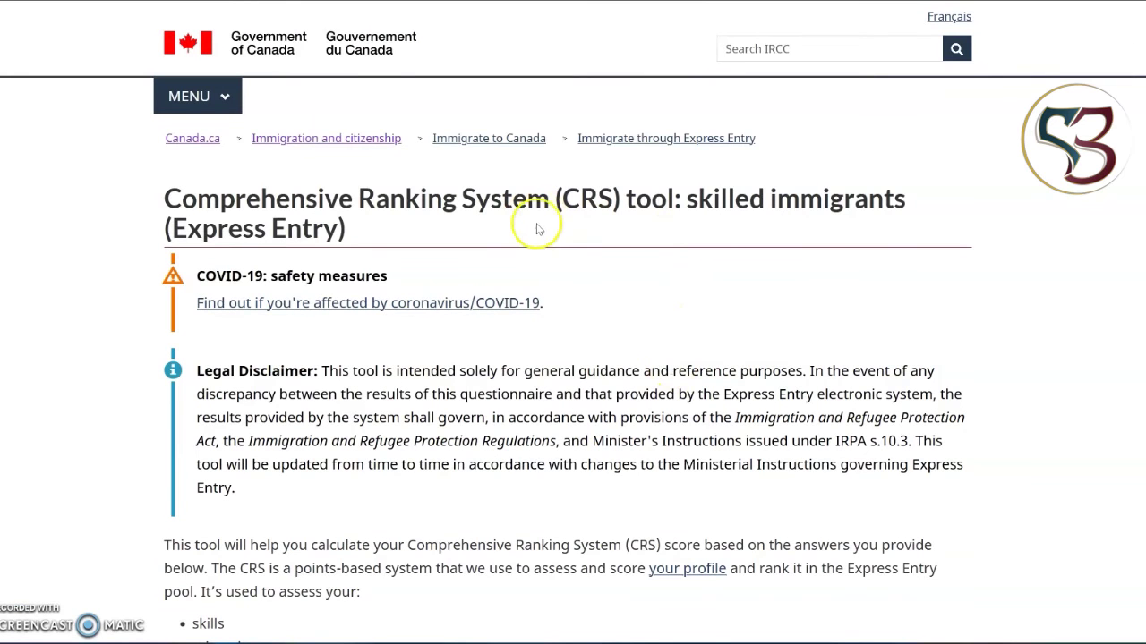
pyautogui.moveTo(561, 198); pyautogui.dragTo(616, 199)
pyautogui.click(612, 234)
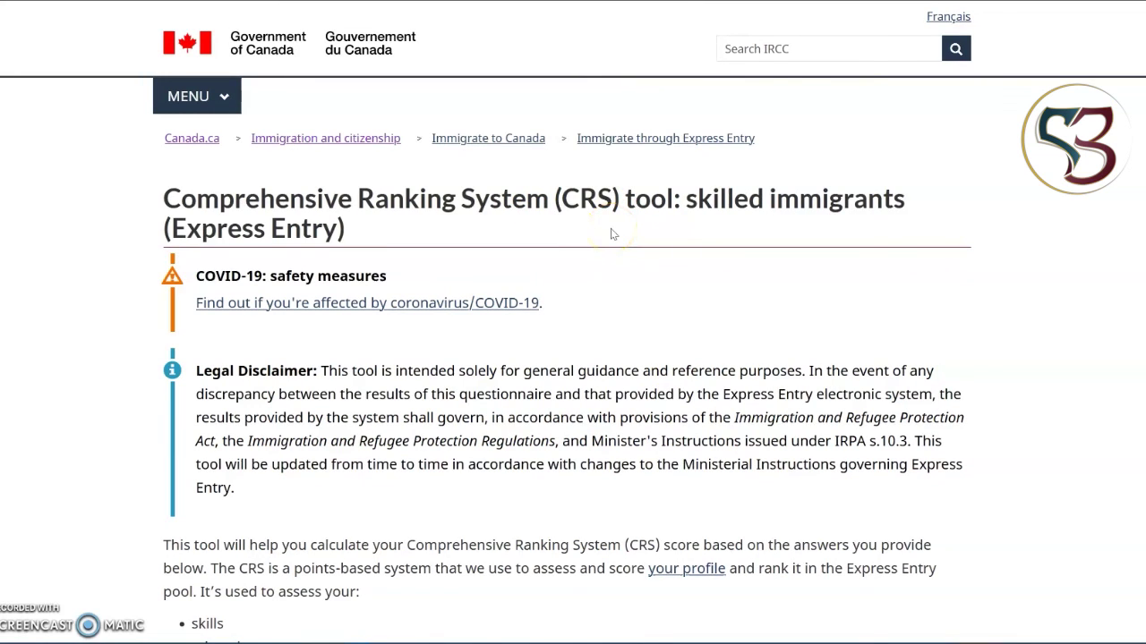
pyautogui.click(614, 223)
pyautogui.click(626, 226)
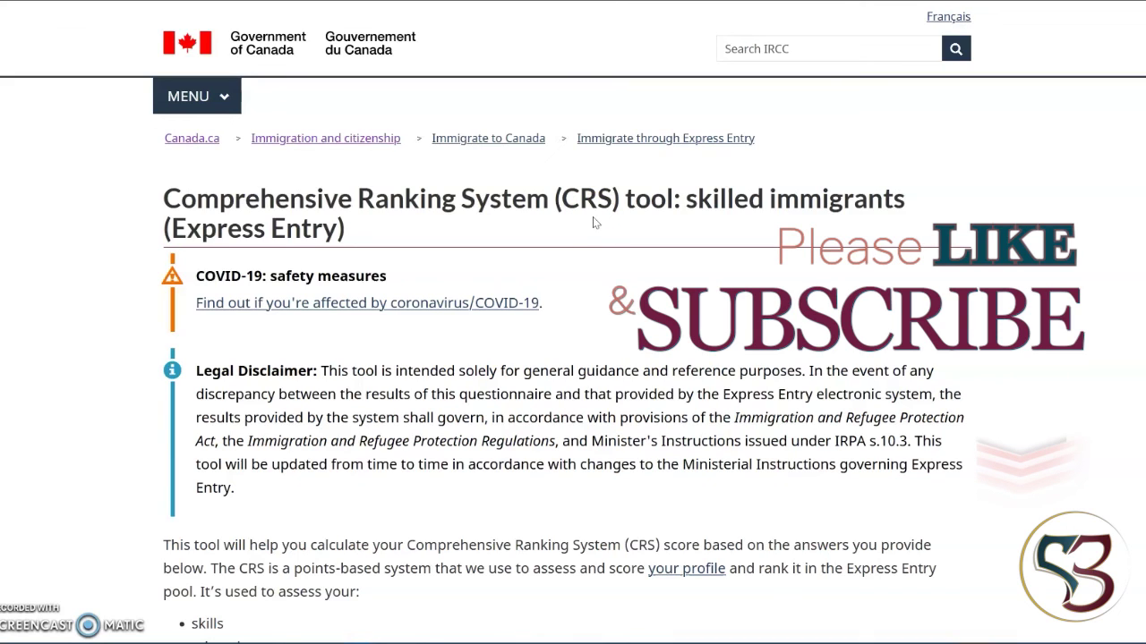
pyautogui.click(517, 156)
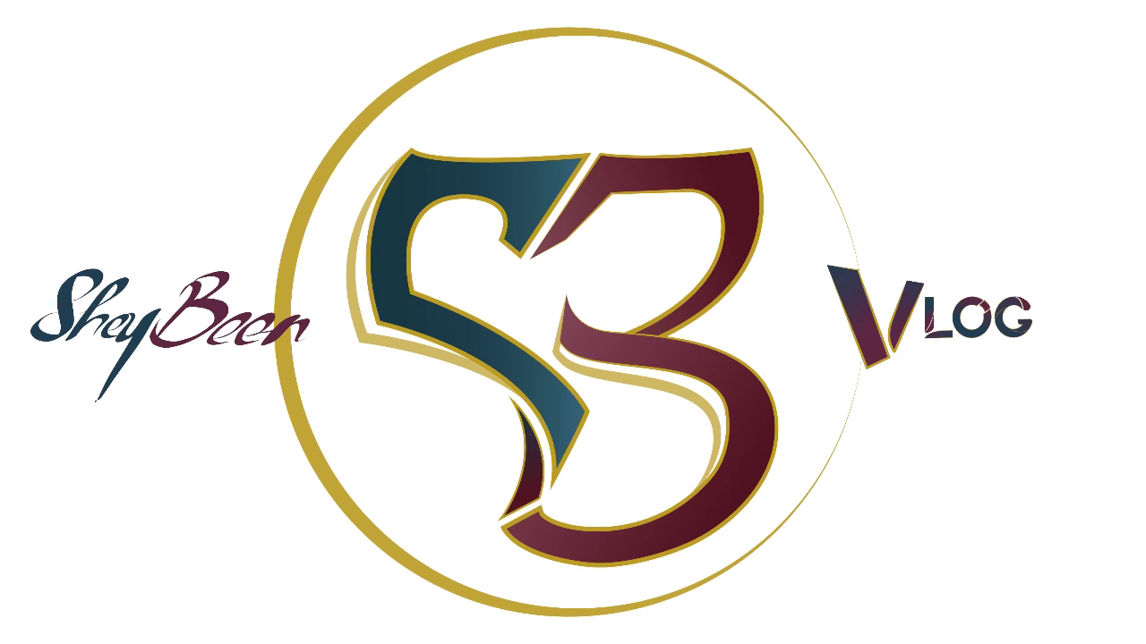